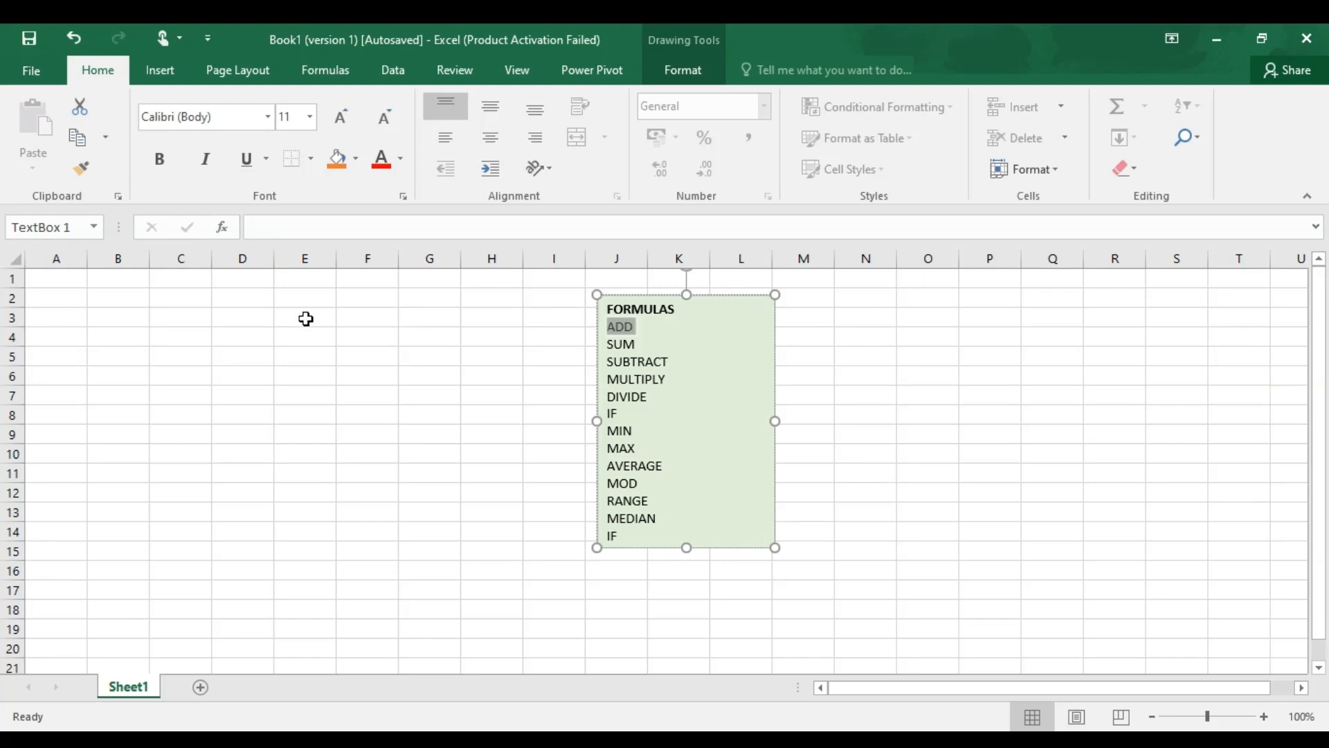
left_click(305, 318)
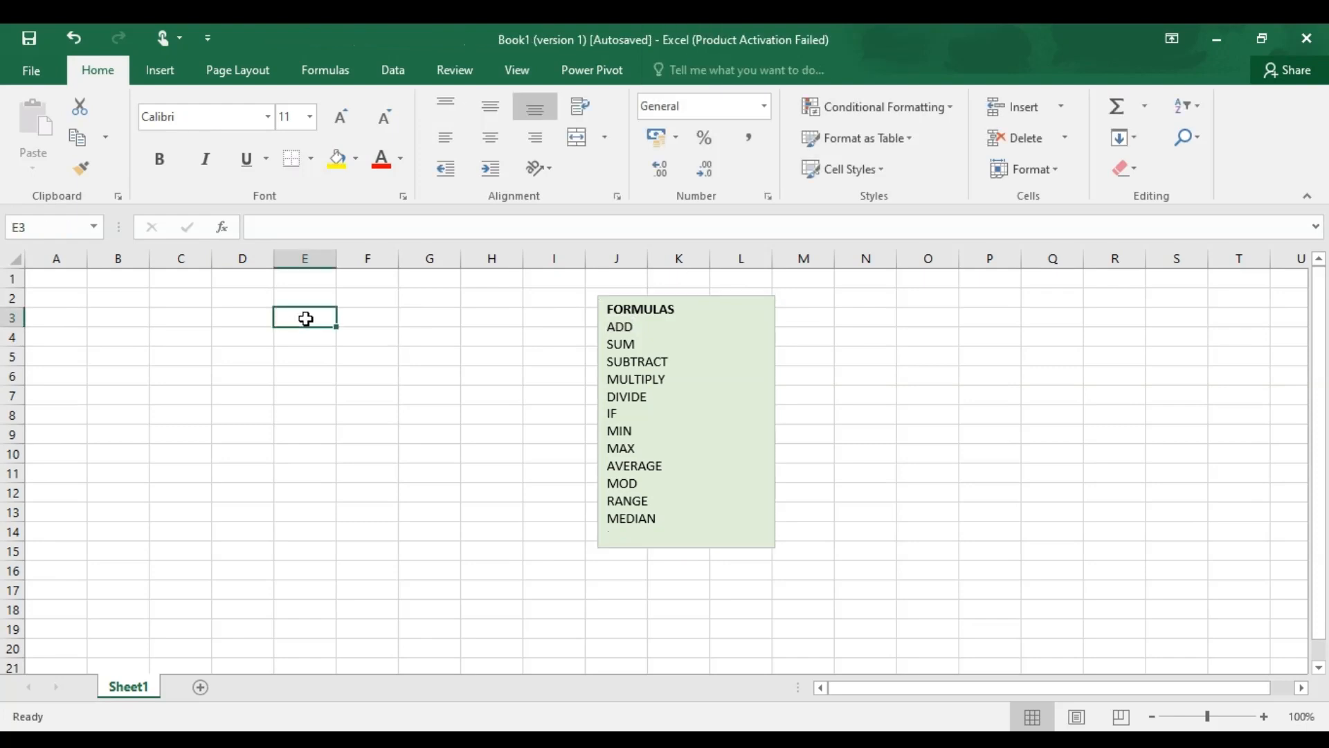
type("=")
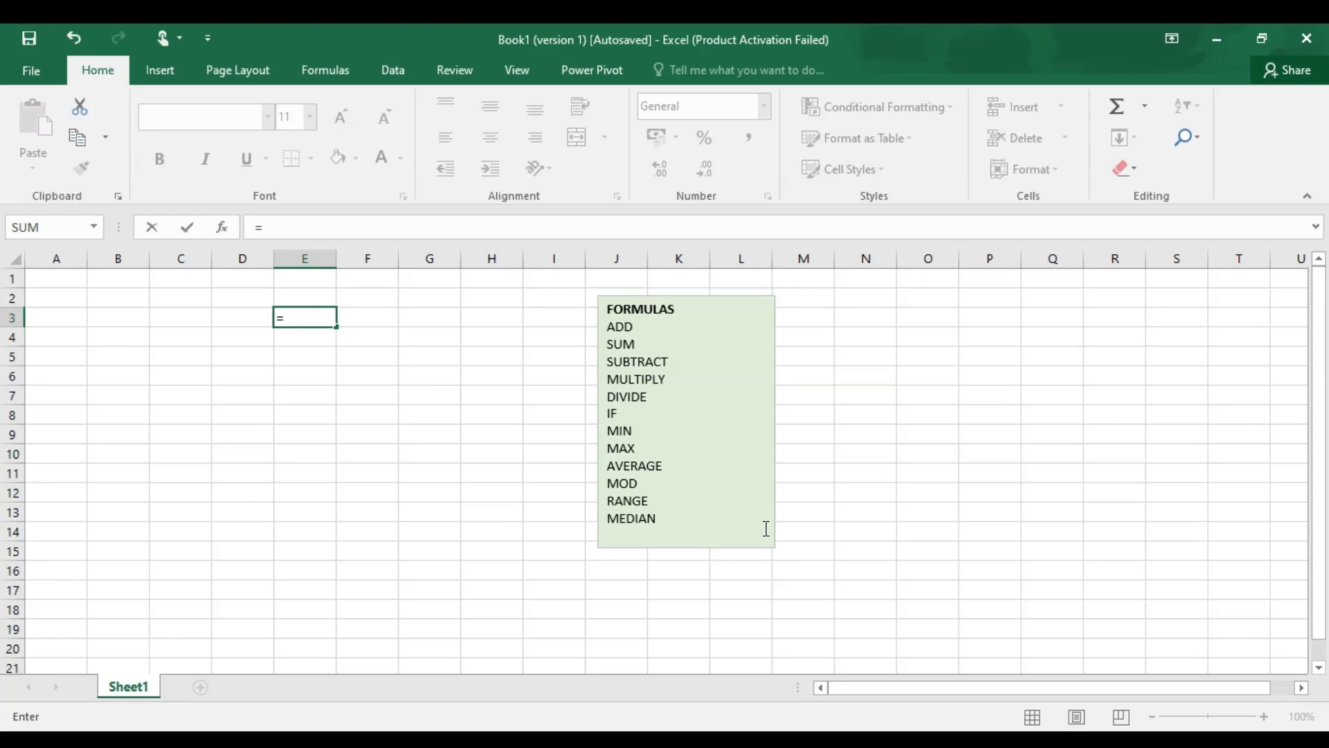
key("Escape")
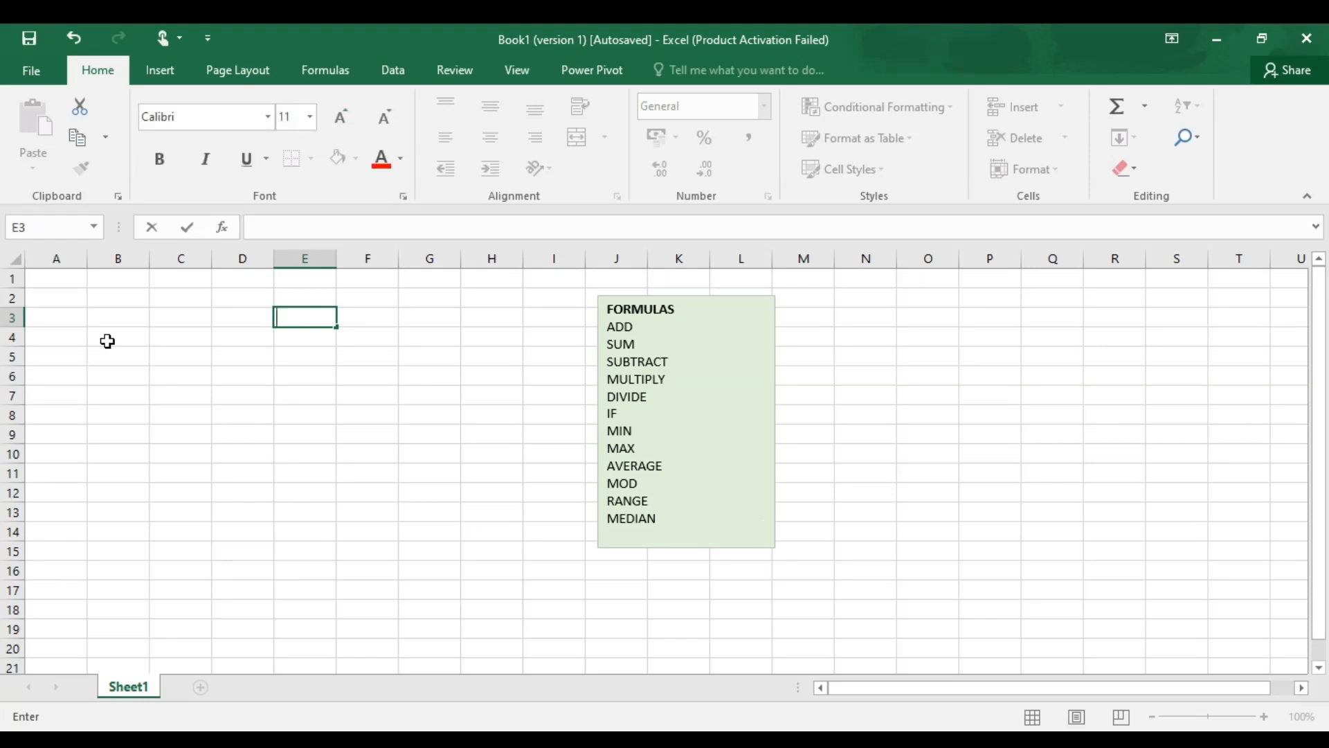
Enter the numbers 1, 2 and 3 in cells A3, B3 and C3
left_click(58, 319)
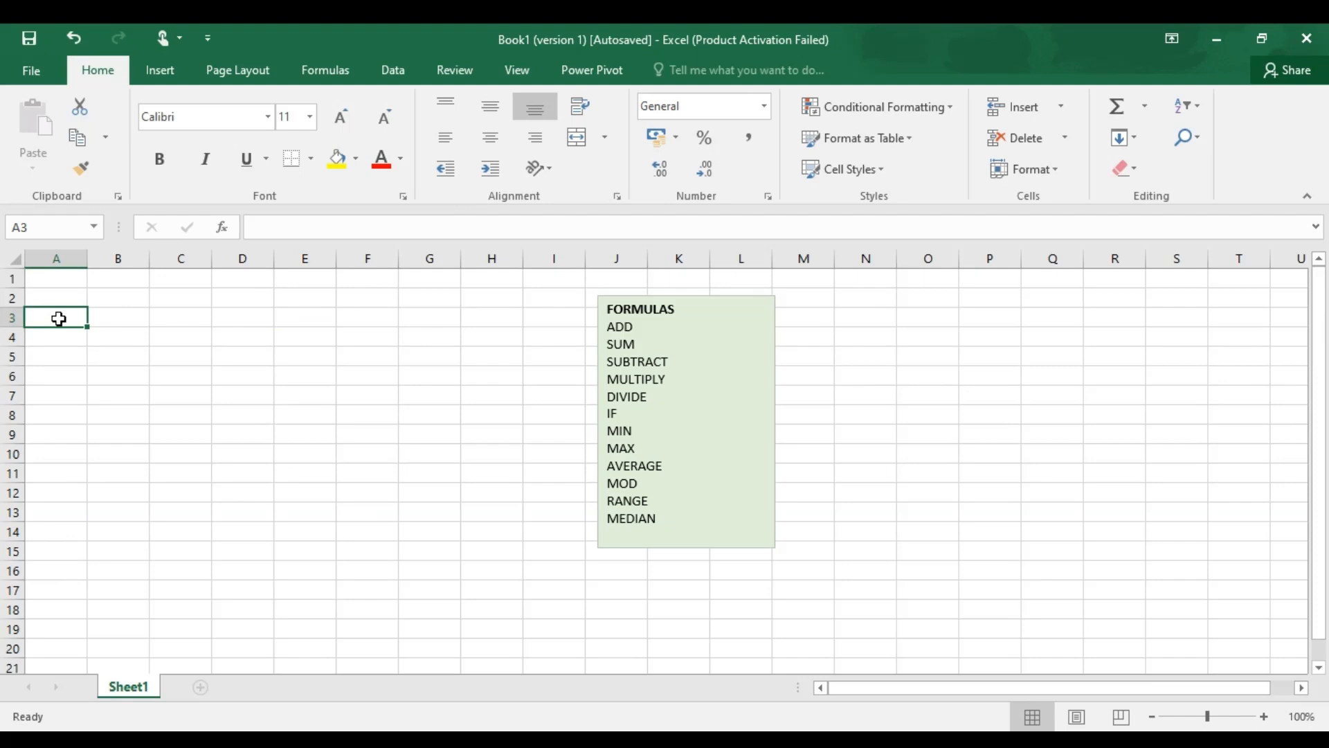
type("1")
left_click(132, 318)
type("2")
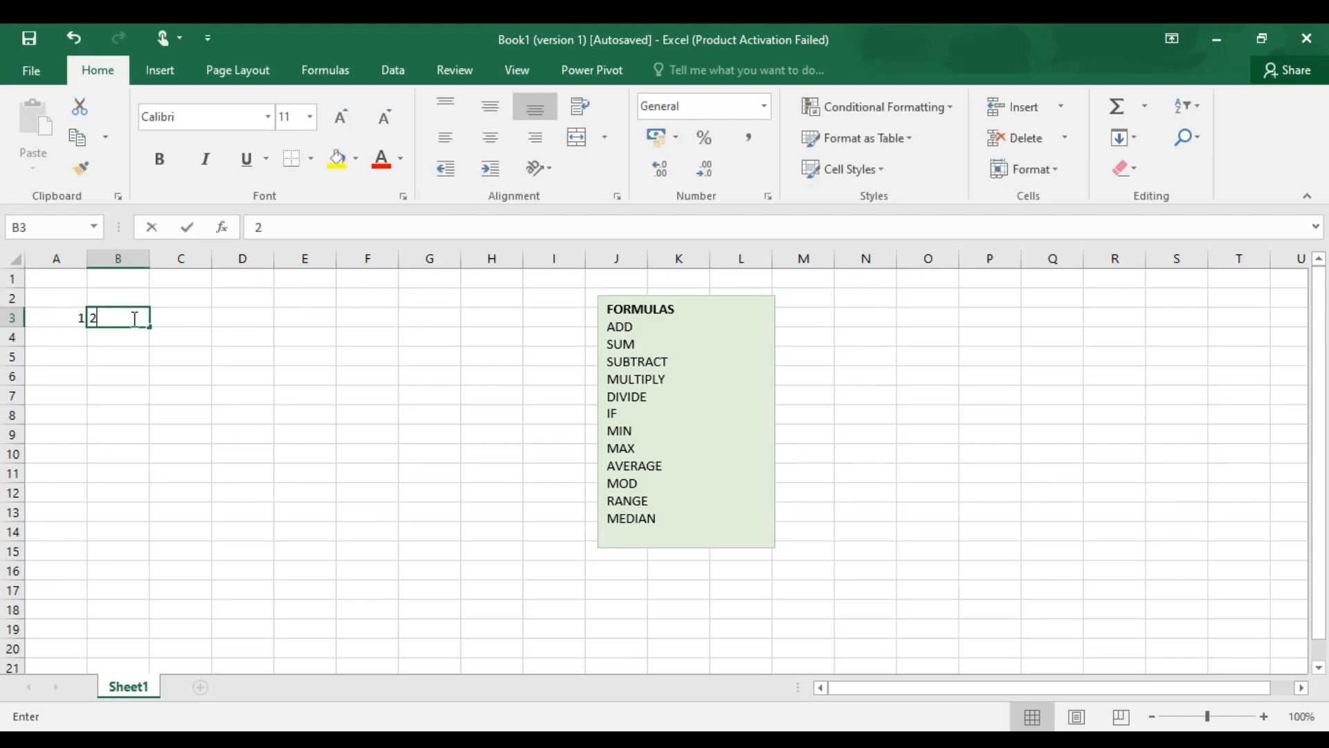
key("Tab")
type("3")
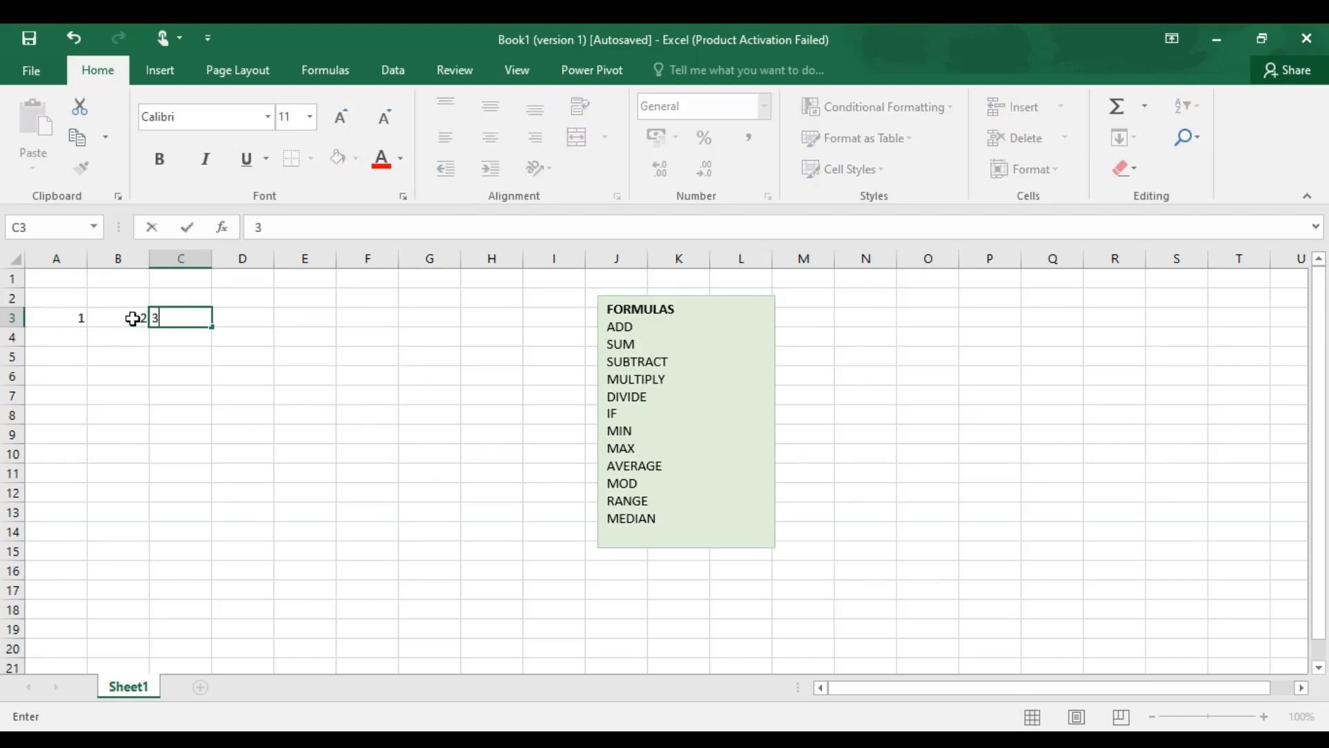
left_click(197, 351)
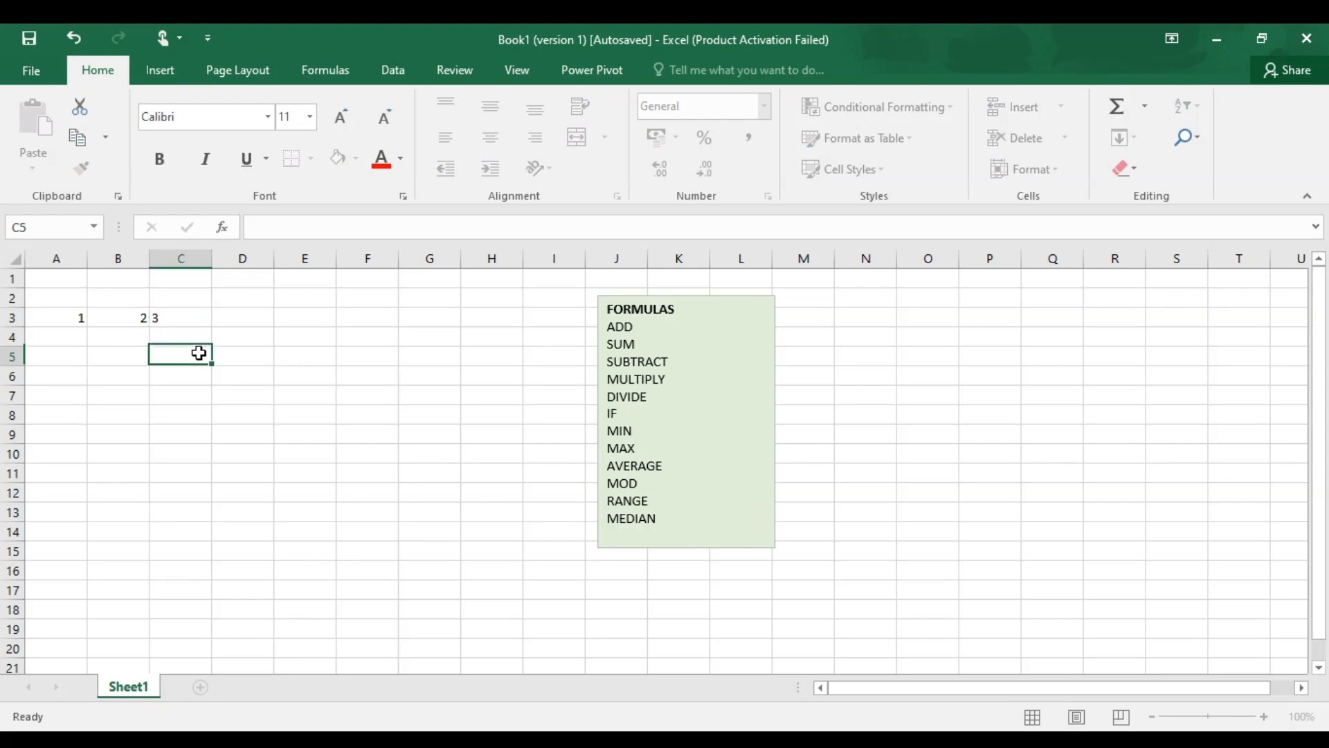
Add the three numbers as typed constants in cell D3 with the formula =1+2+3
left_click(259, 320)
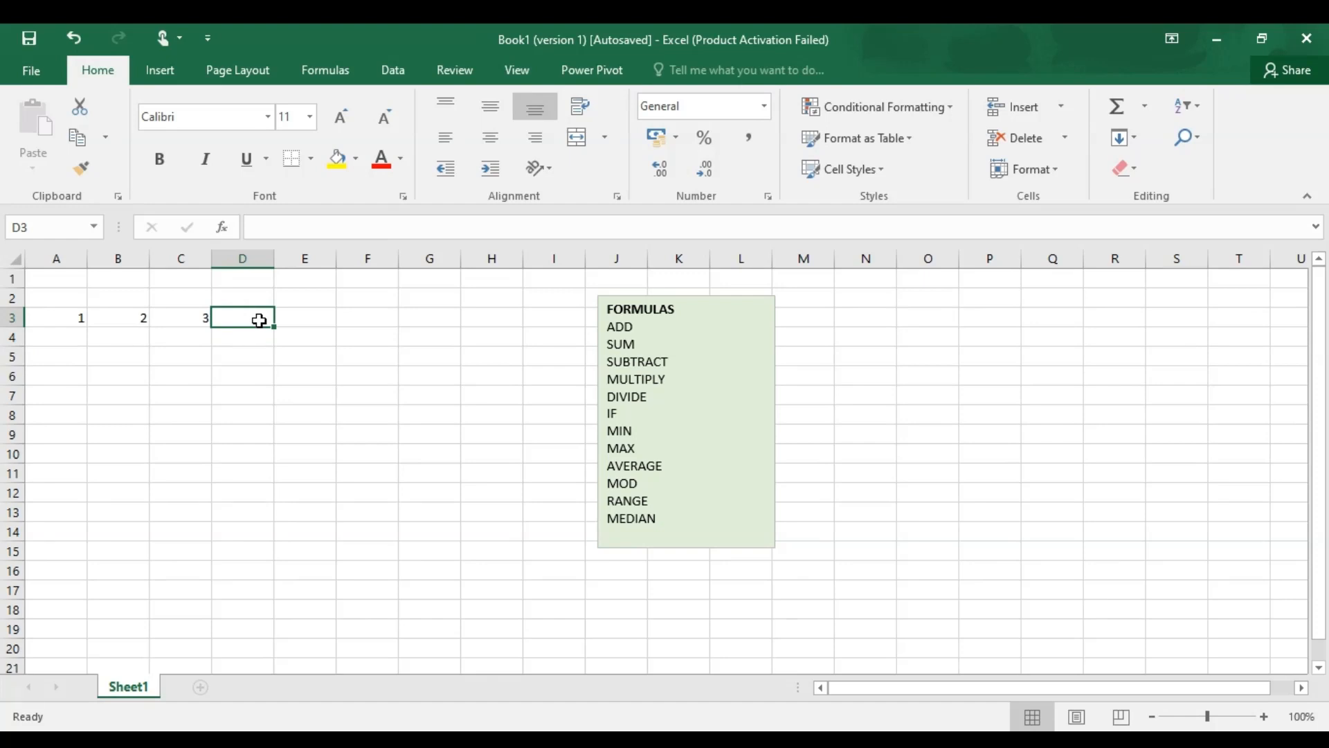
type("=")
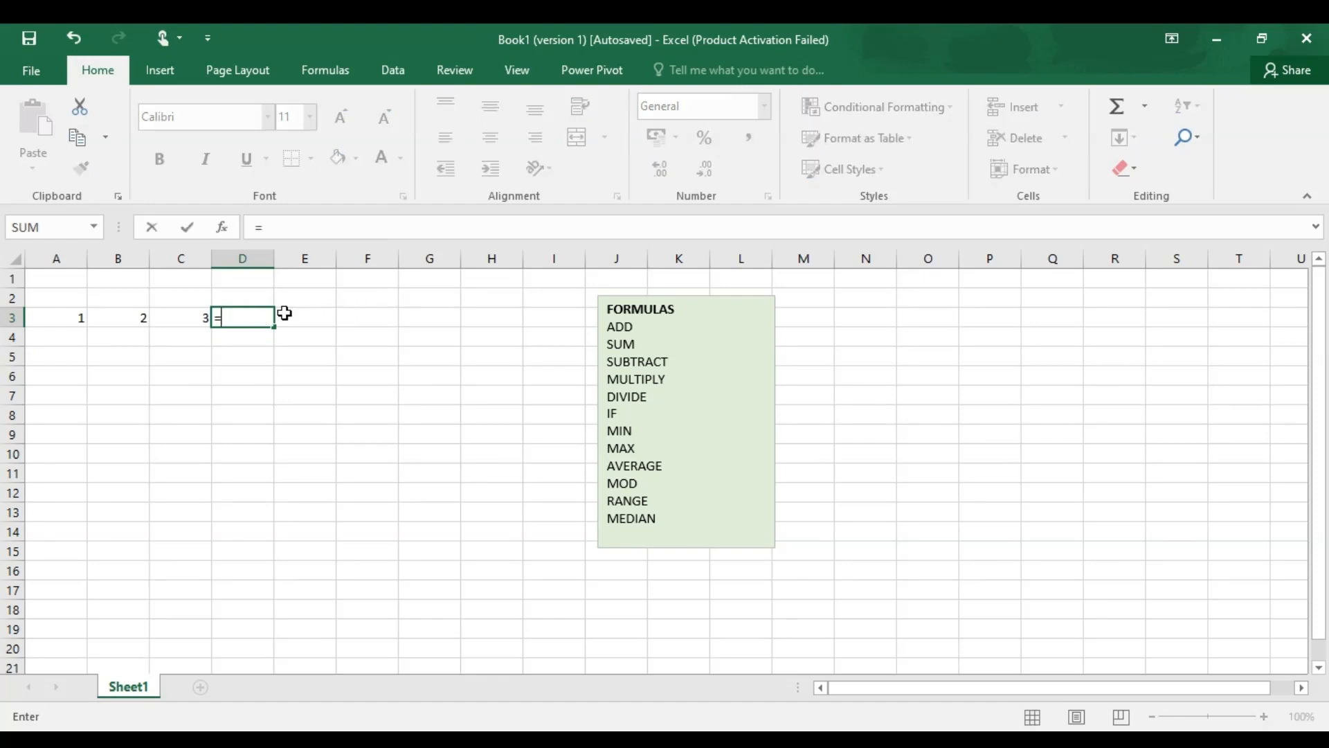
type("1+2+3")
key("Return")
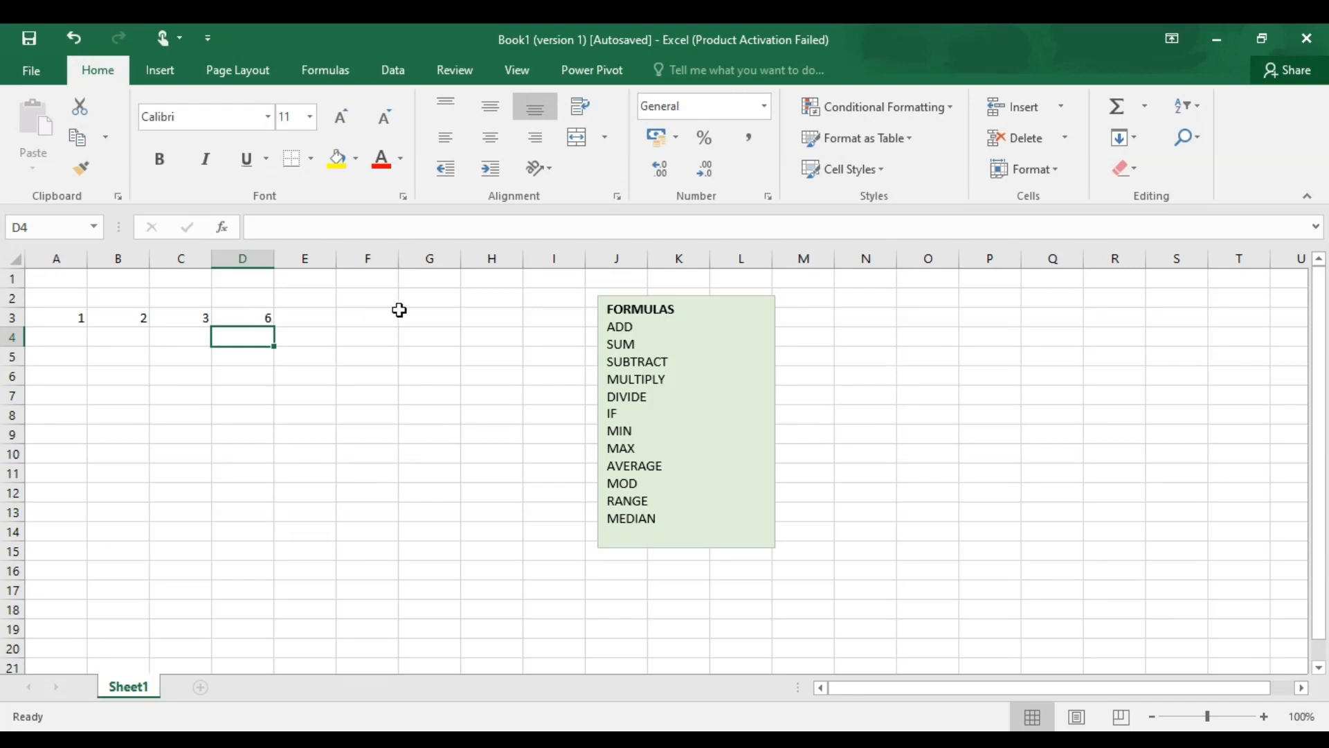
Replace the formula in D3 with one that adds the cell references, =A3+B3+C3
left_click(255, 317)
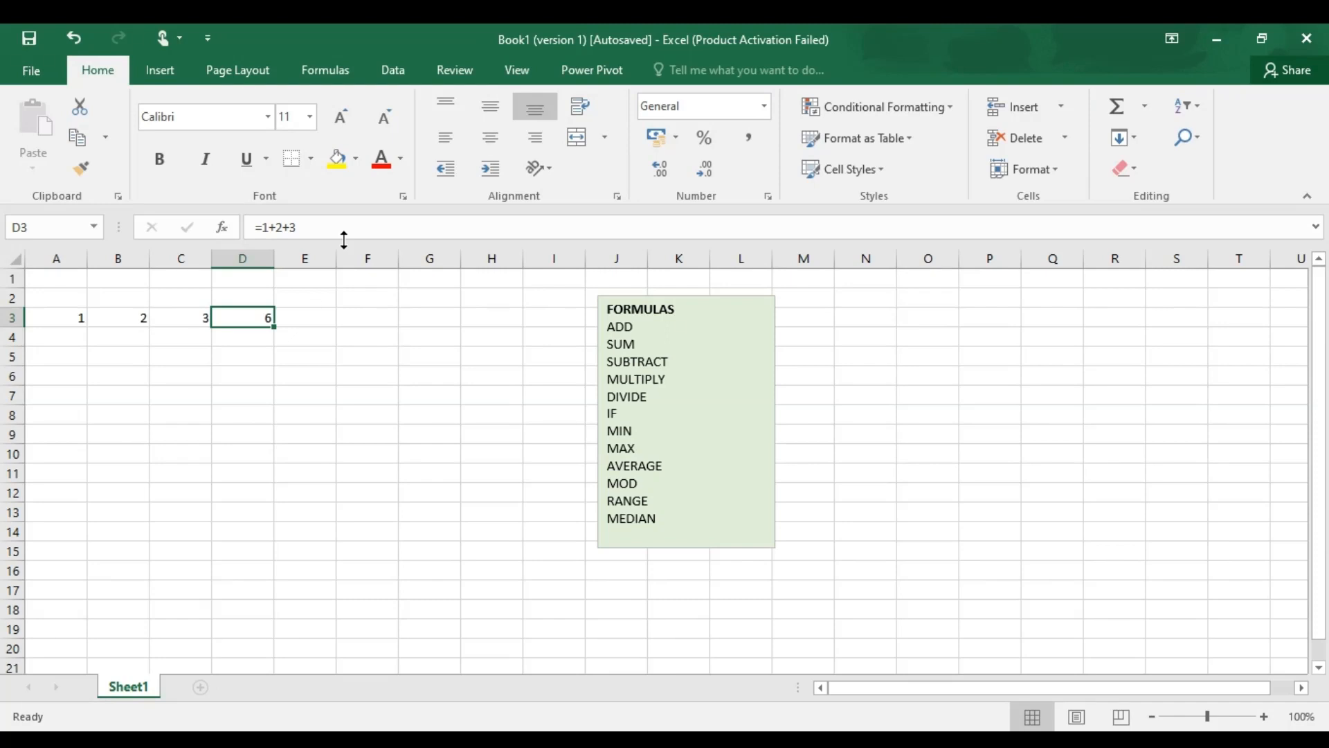
left_click(310, 233)
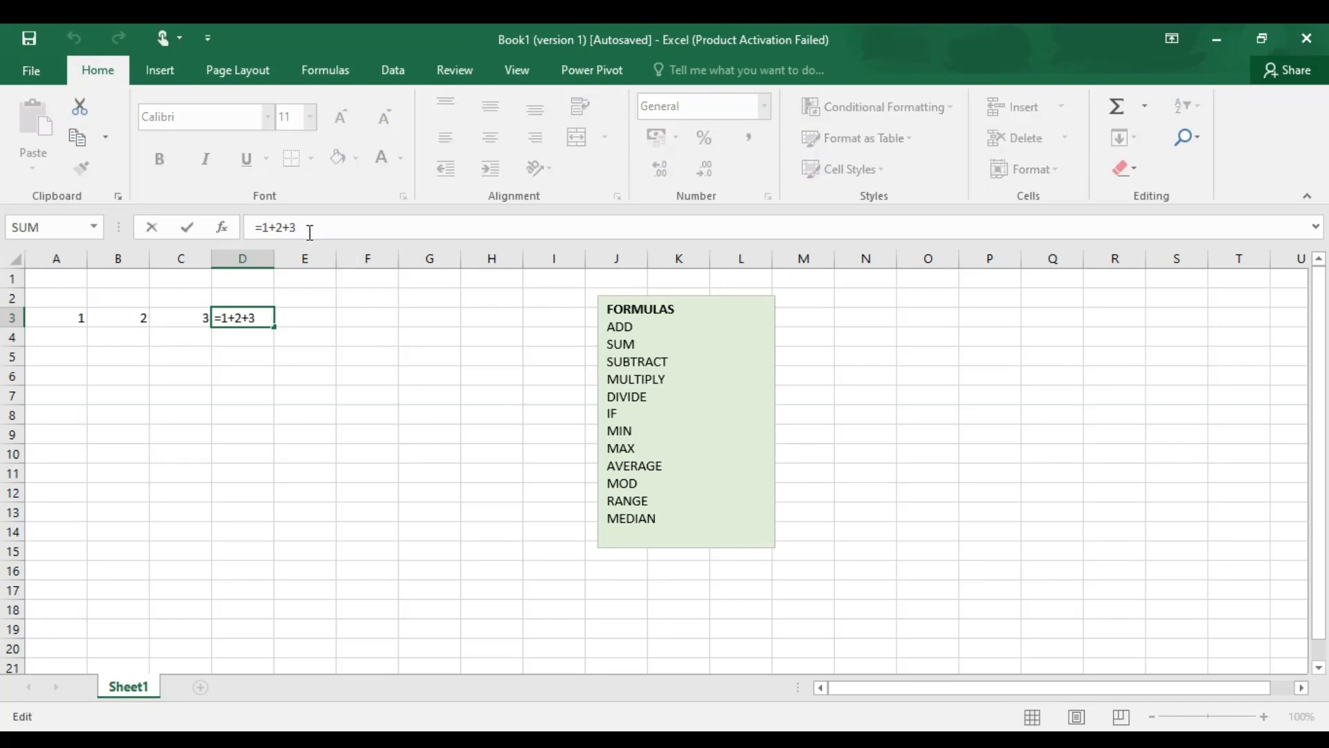
key("BackSpace")
key("BackSpace")
key("BackSpace")
key("BackSpace")
key("BackSpace")
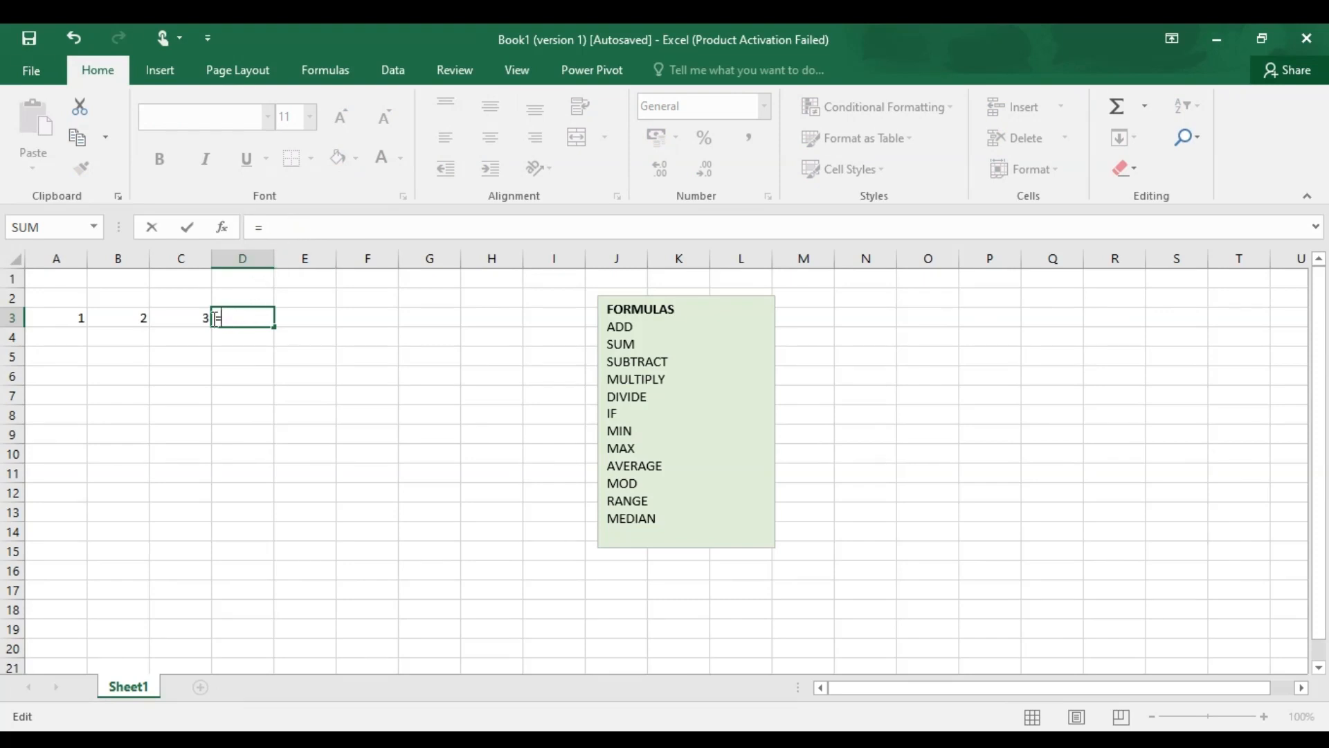
left_click(77, 317)
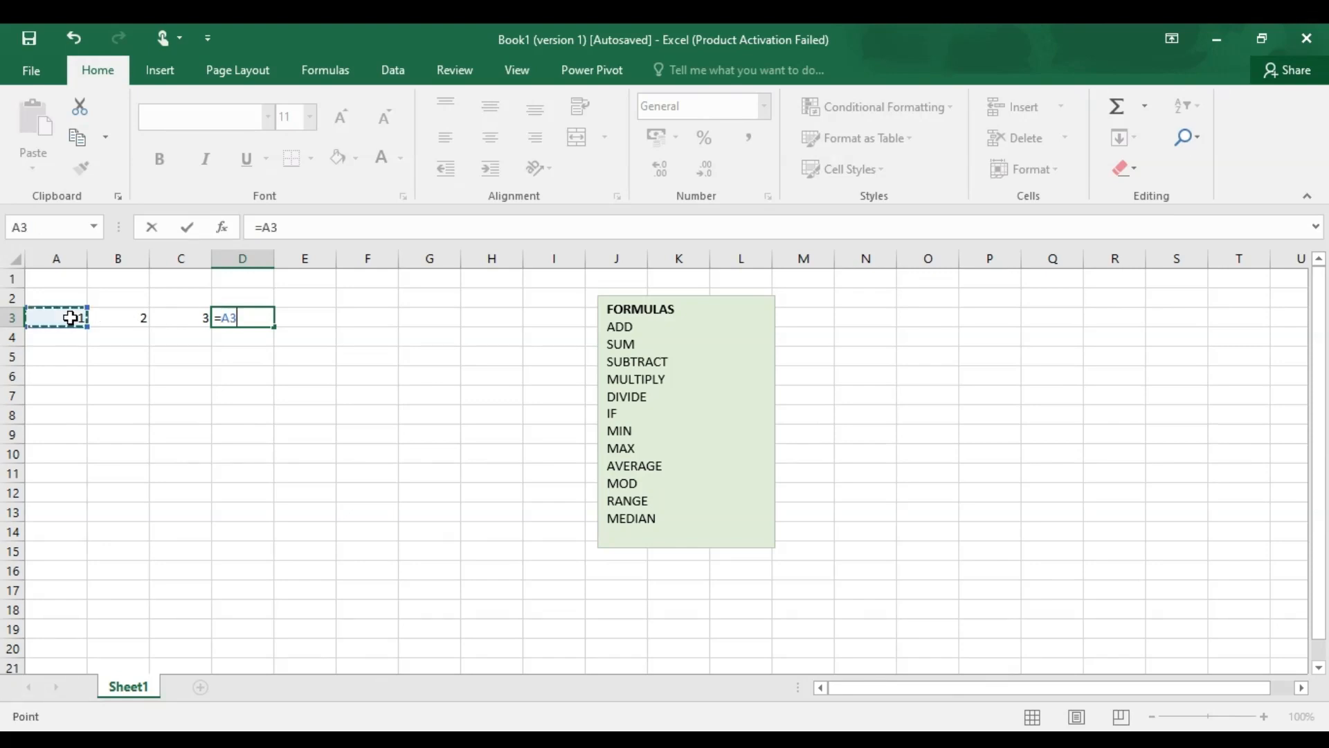
type("+")
left_click(115, 319)
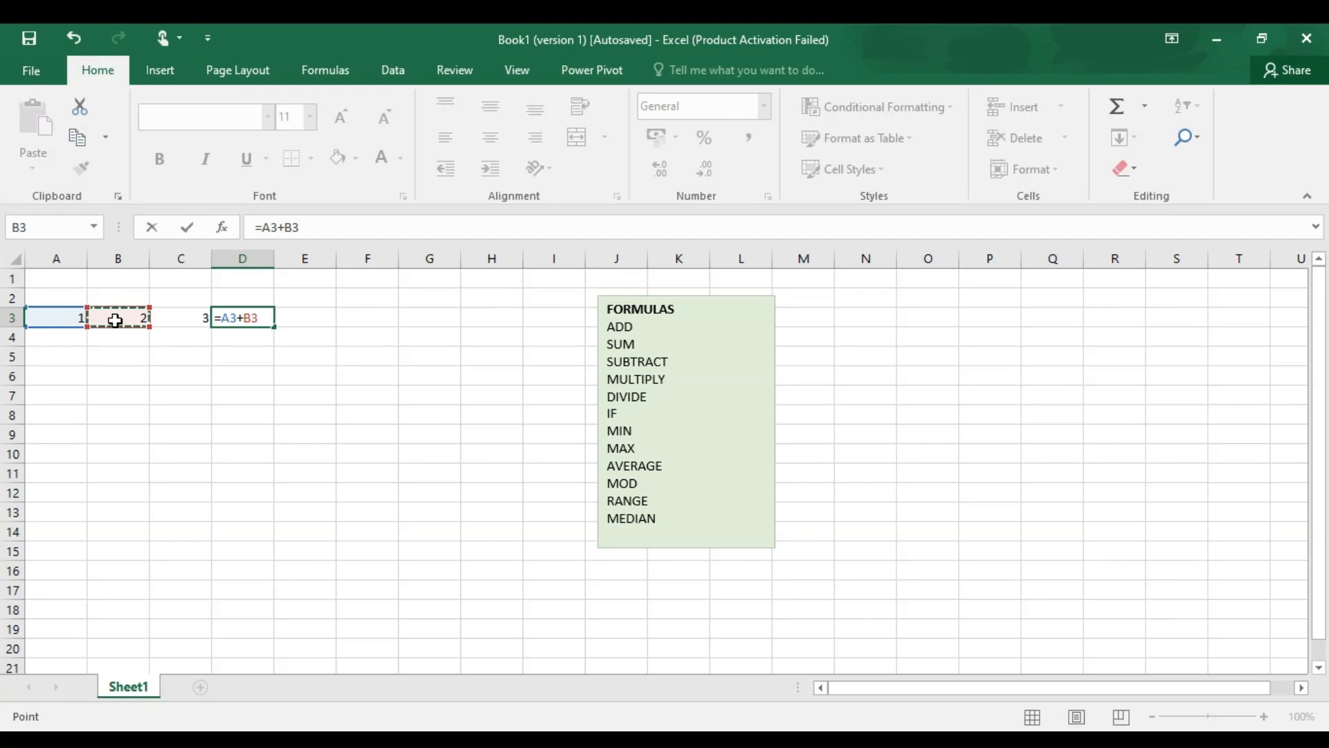
type("+")
left_click(191, 318)
key("Return")
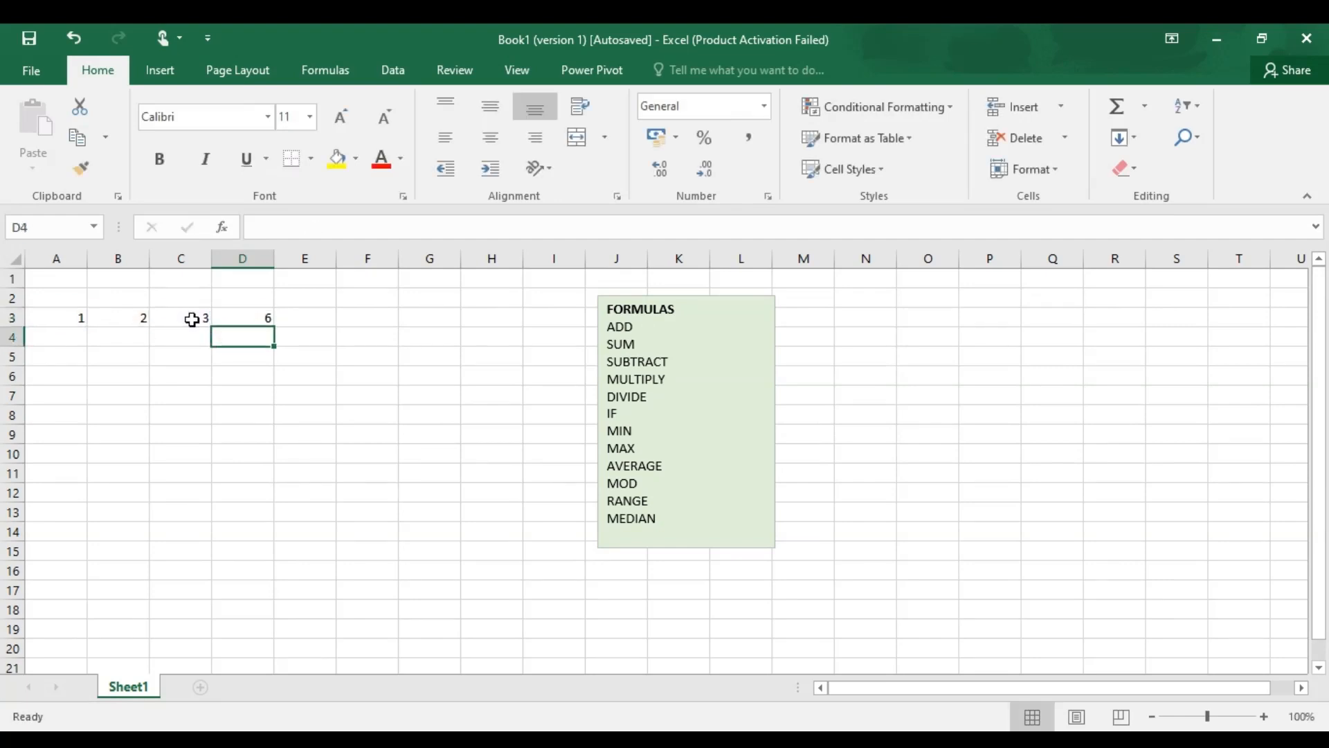
left_click(234, 317)
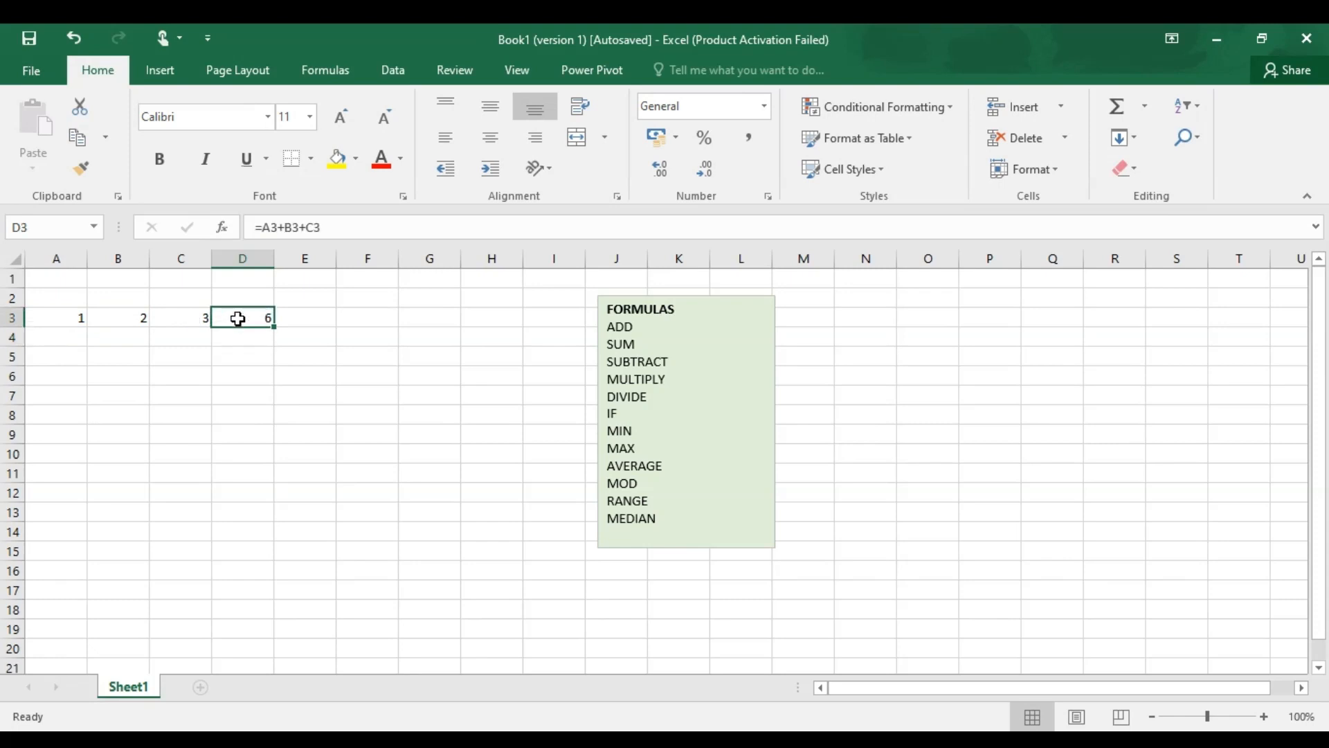
left_click_drag(345, 227, 253, 227)
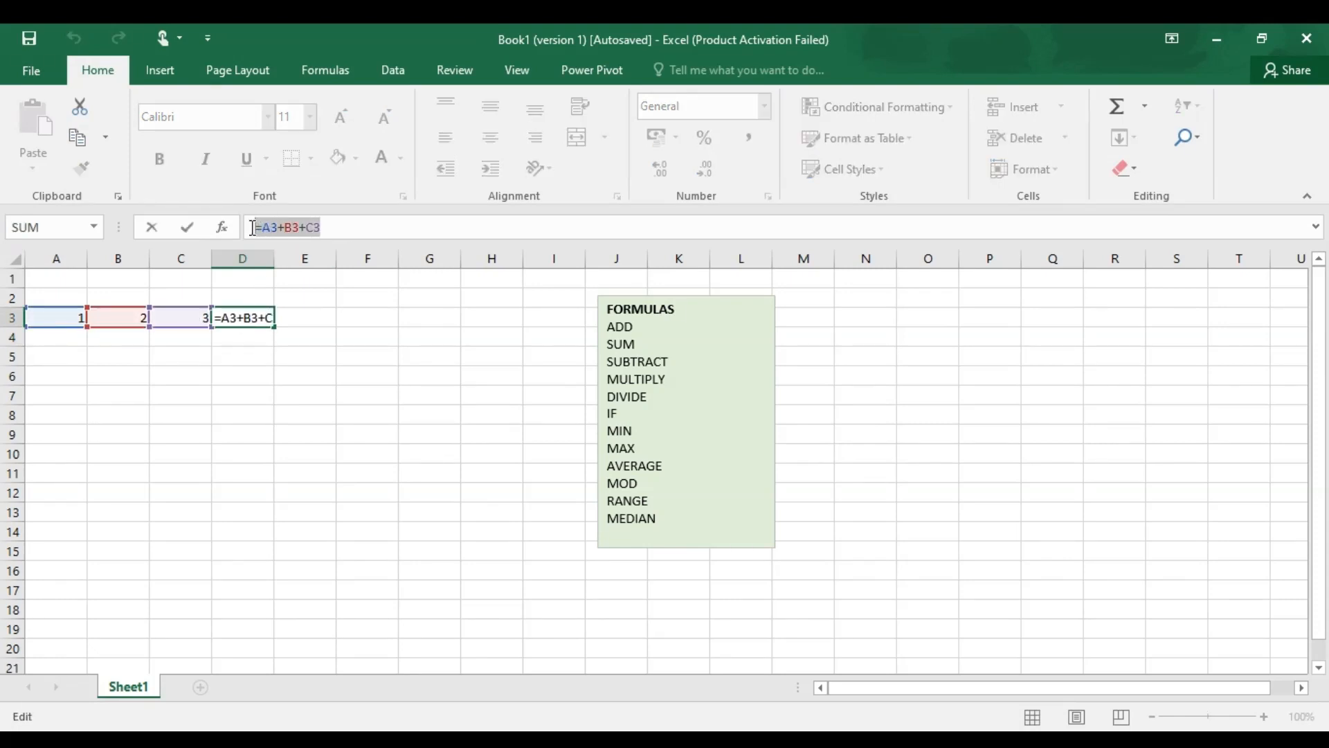
type("=")
left_click(372, 294)
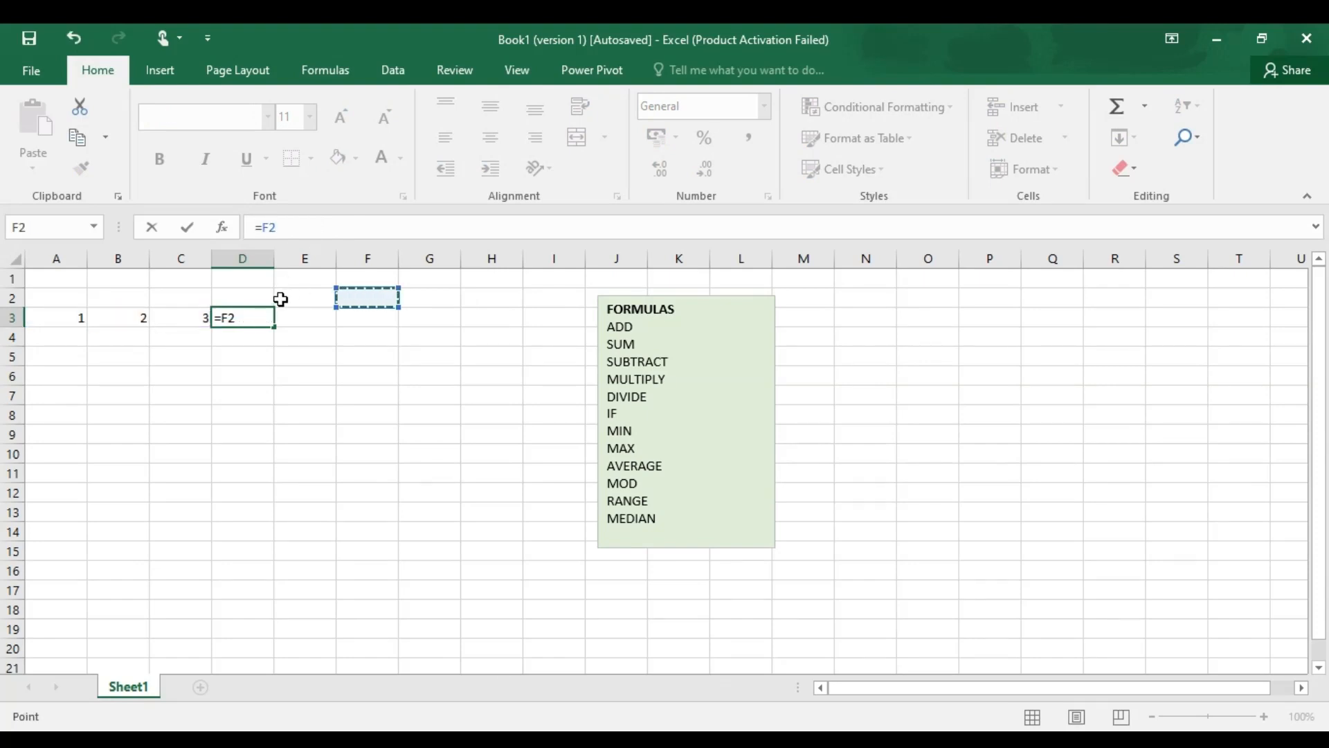
key("ctrl+z")
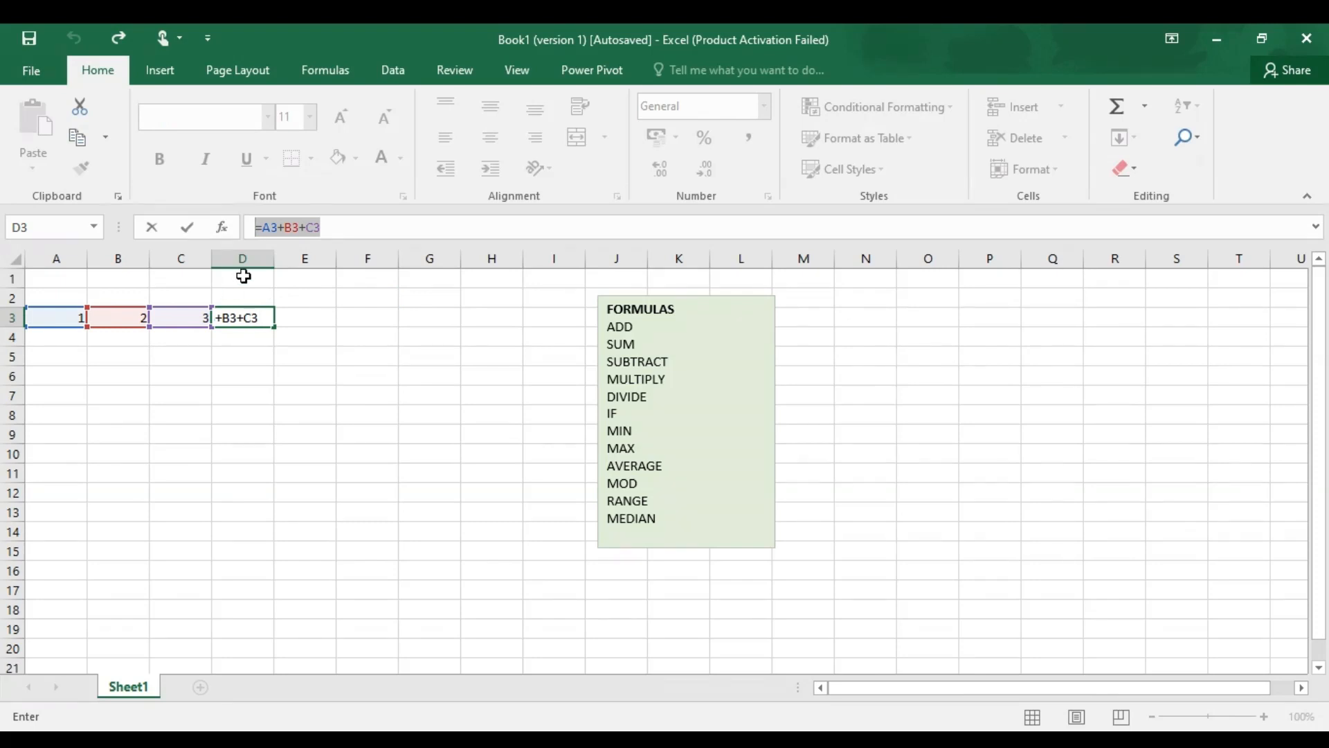
left_click(342, 228)
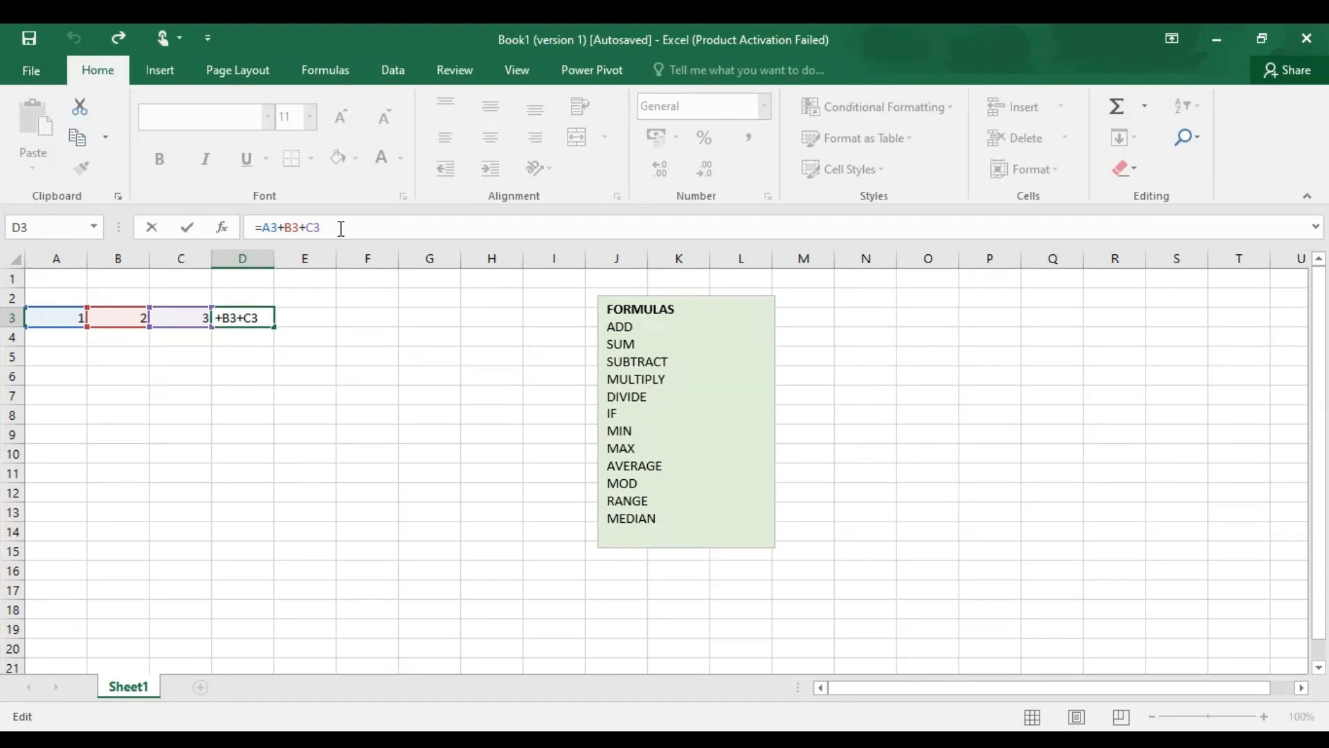
key("Return")
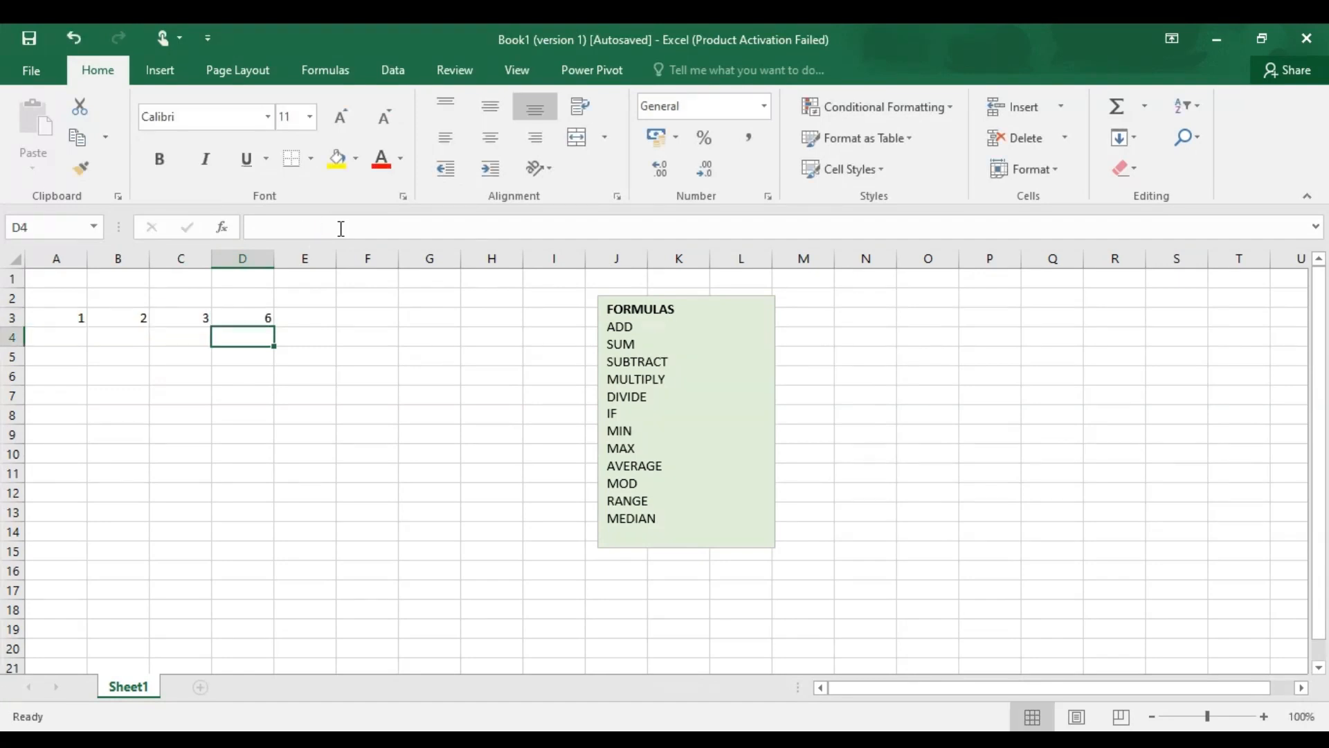
Change the value in cell A3 to 4
left_click(65, 321)
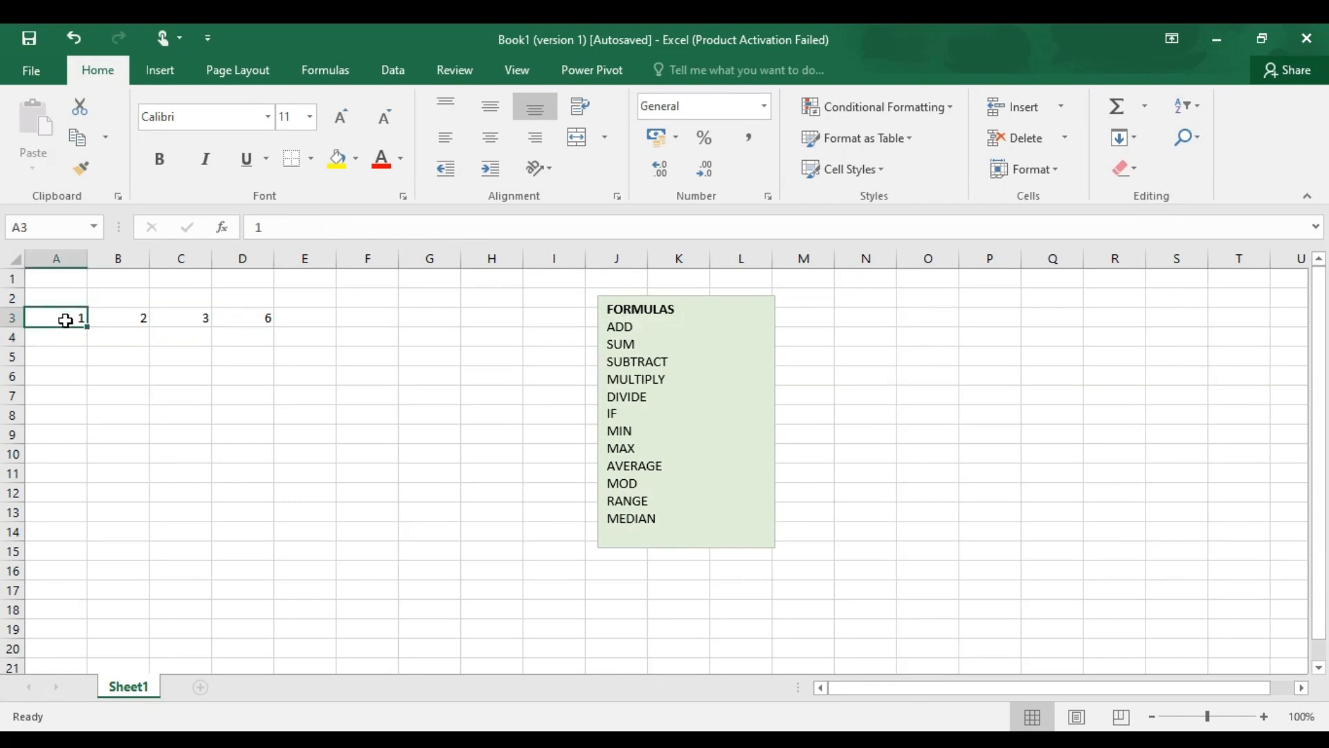
type("4")
key("Return")
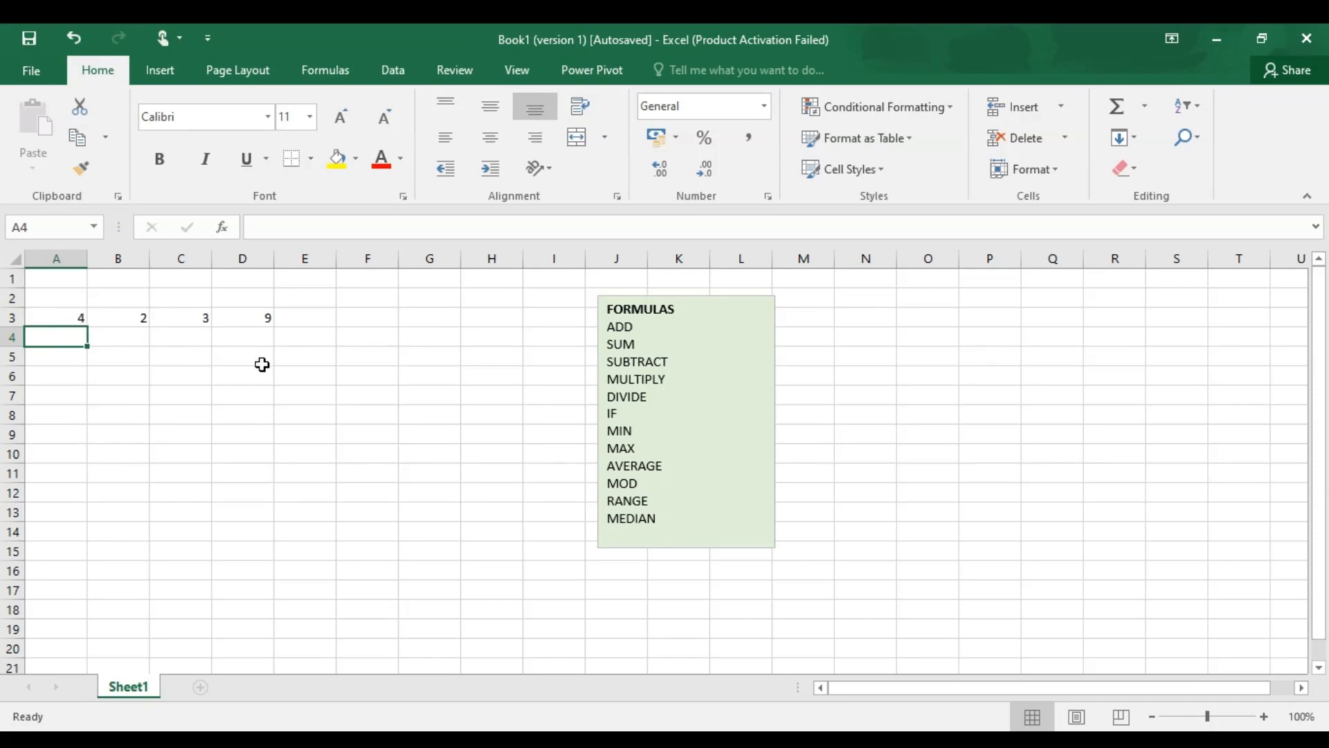
Total the range A3 to C3 in cell D4 with =SUM(A3:C3), and reselect the cell to check its formula
left_click(254, 340)
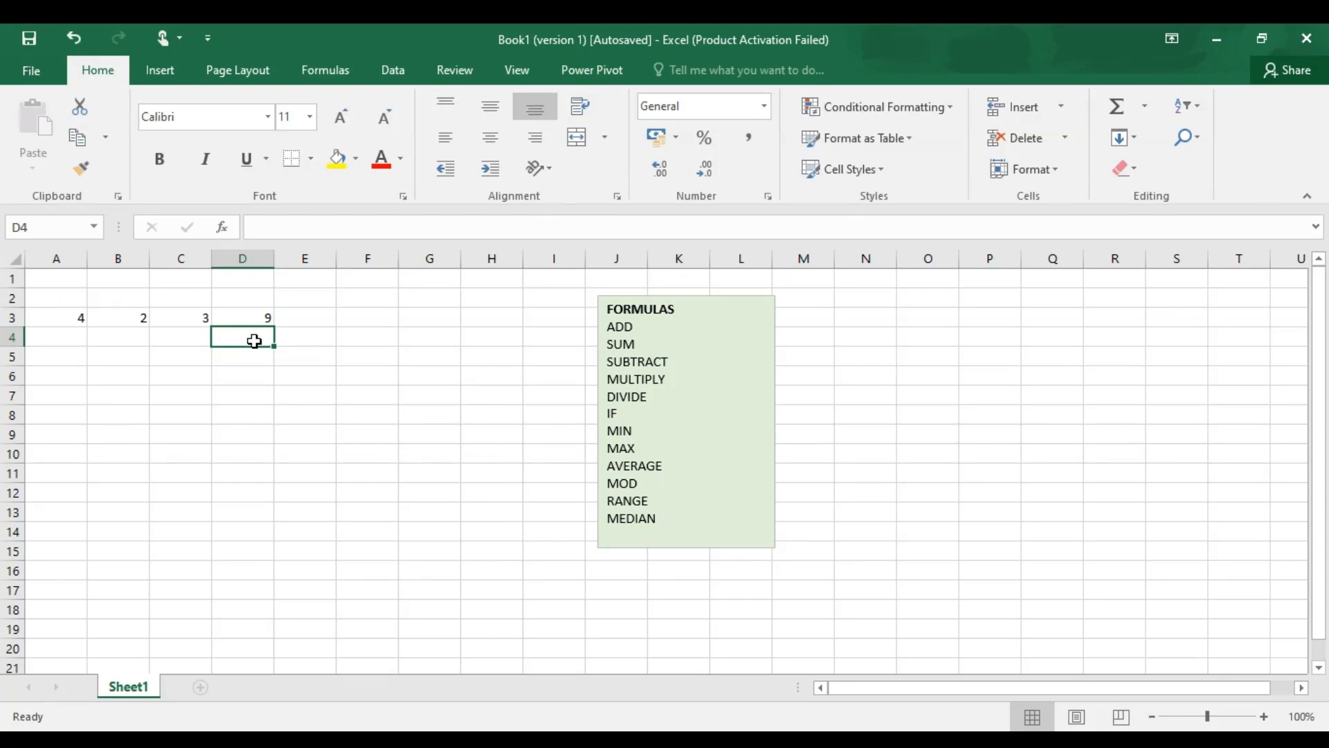
type("=SU")
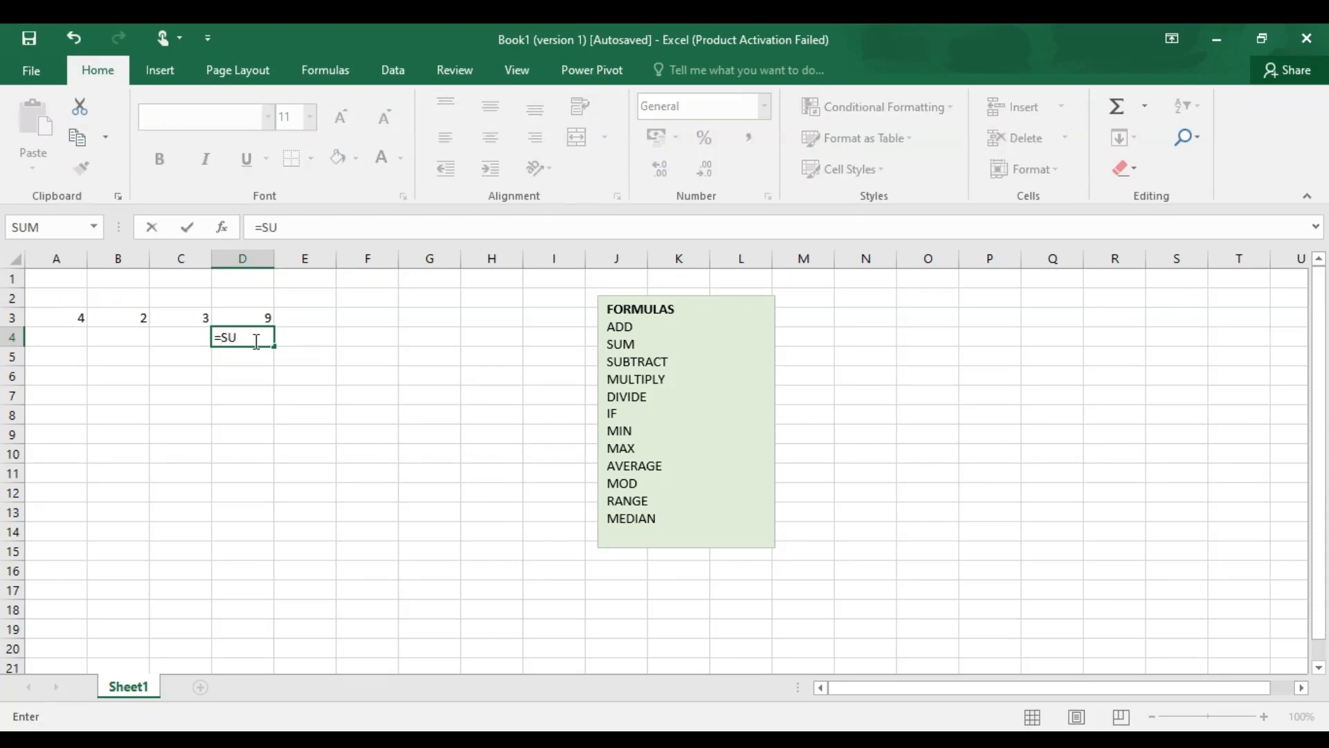
type("M(")
left_click_drag(68, 318, 157, 326)
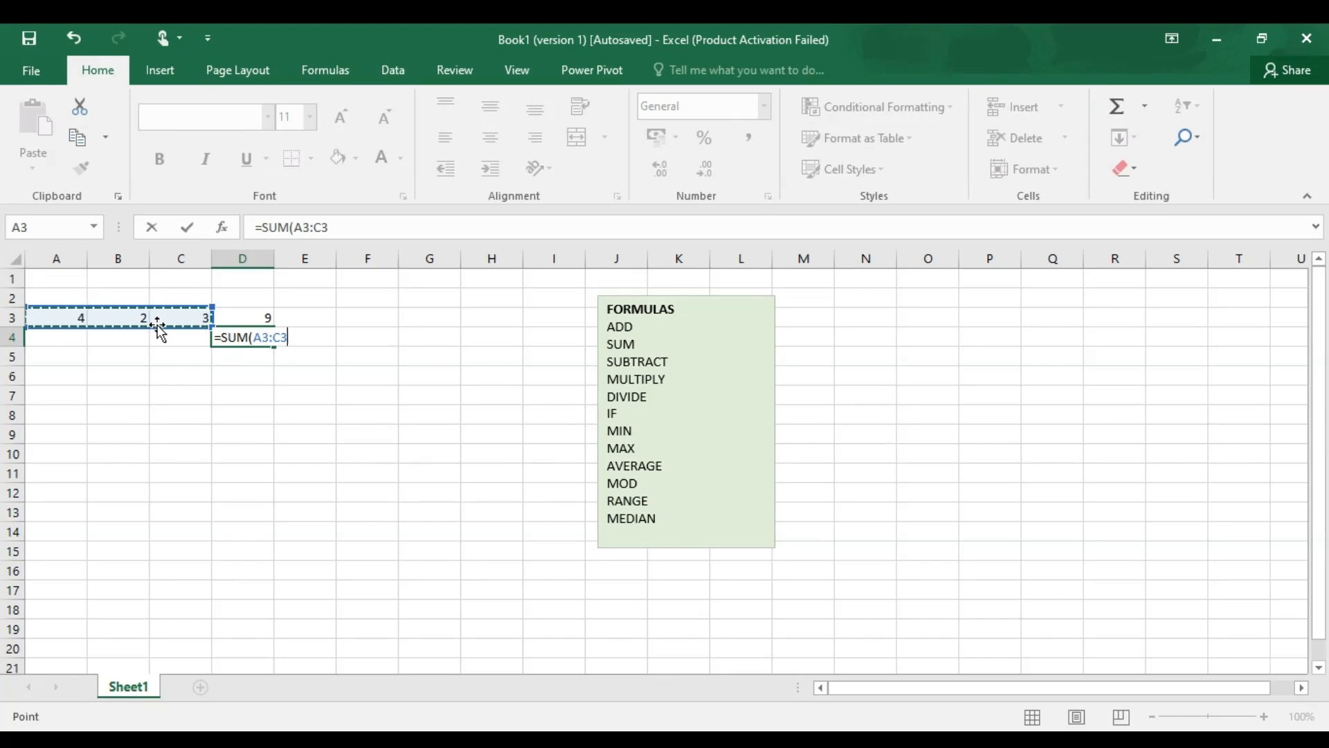
key("Return")
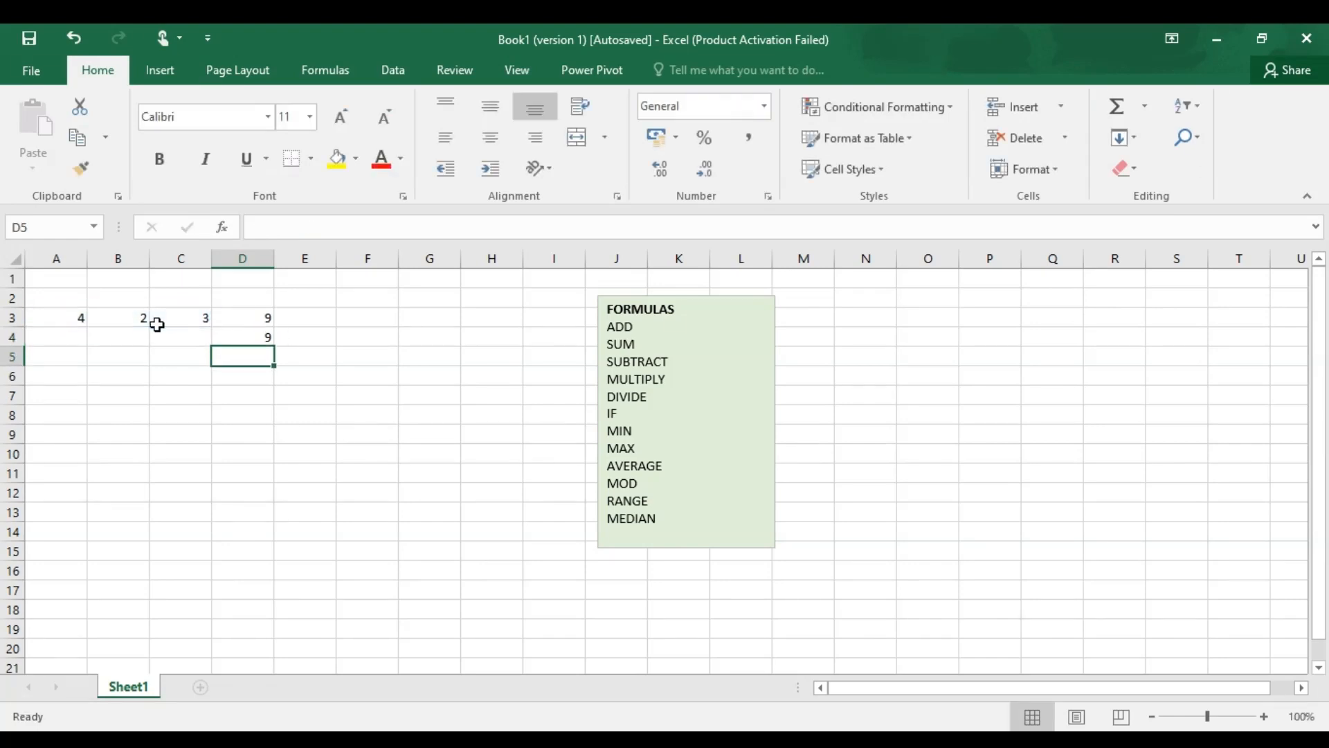
left_click(249, 336)
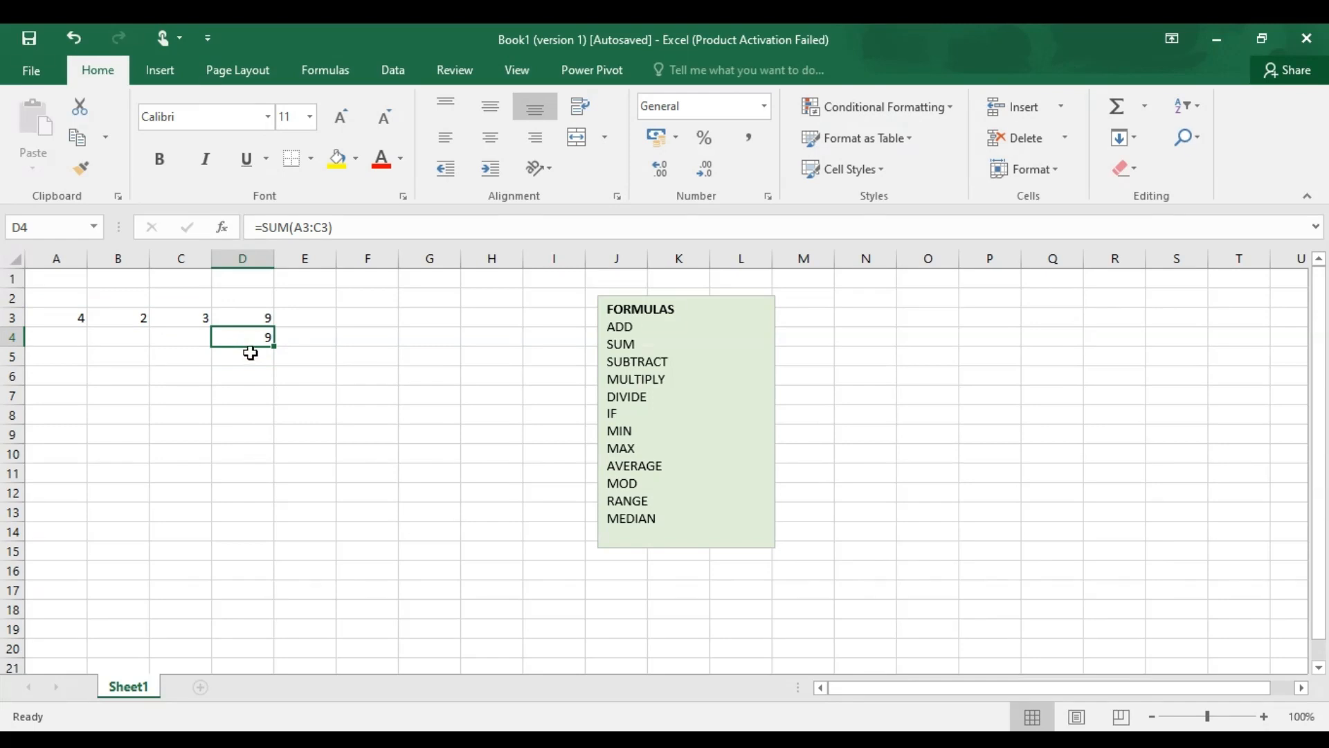
Total the three cells in D5 using SUM with the separate references A3, B3 and C3 divided by commas
left_click(250, 359)
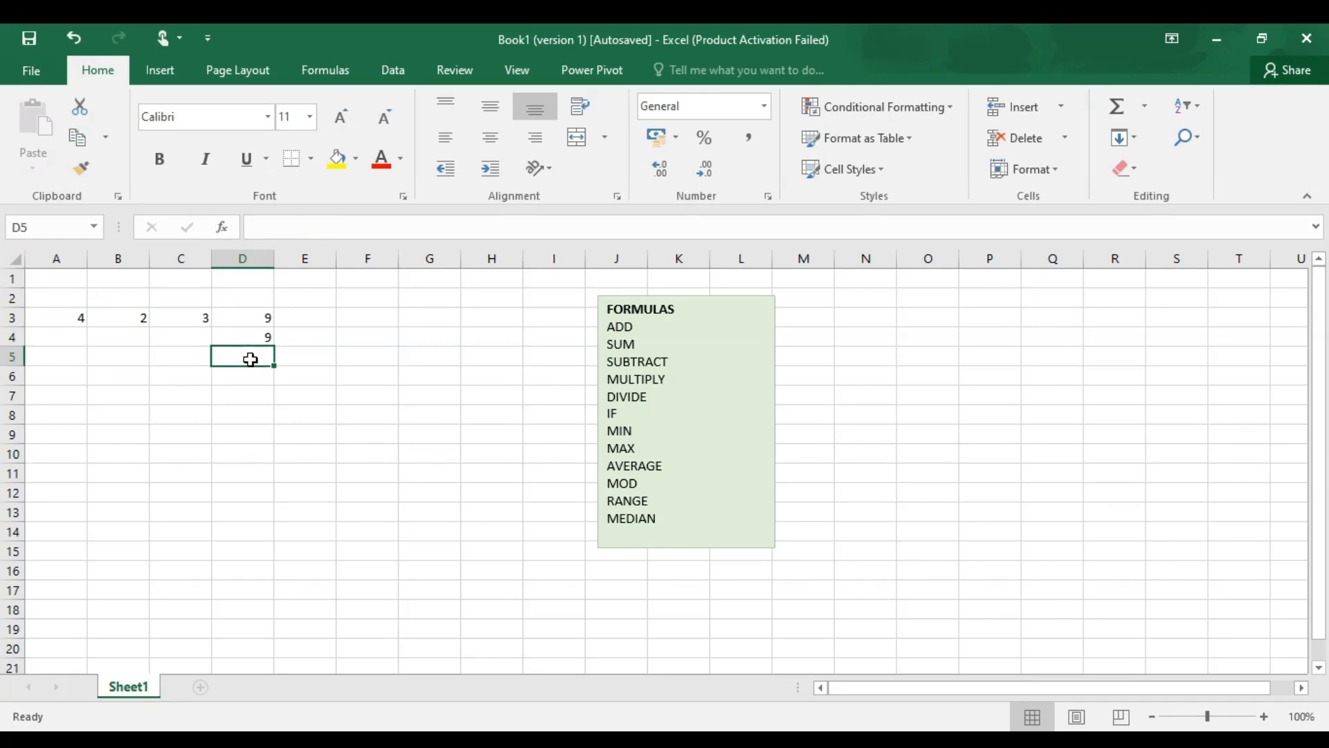
type("=")
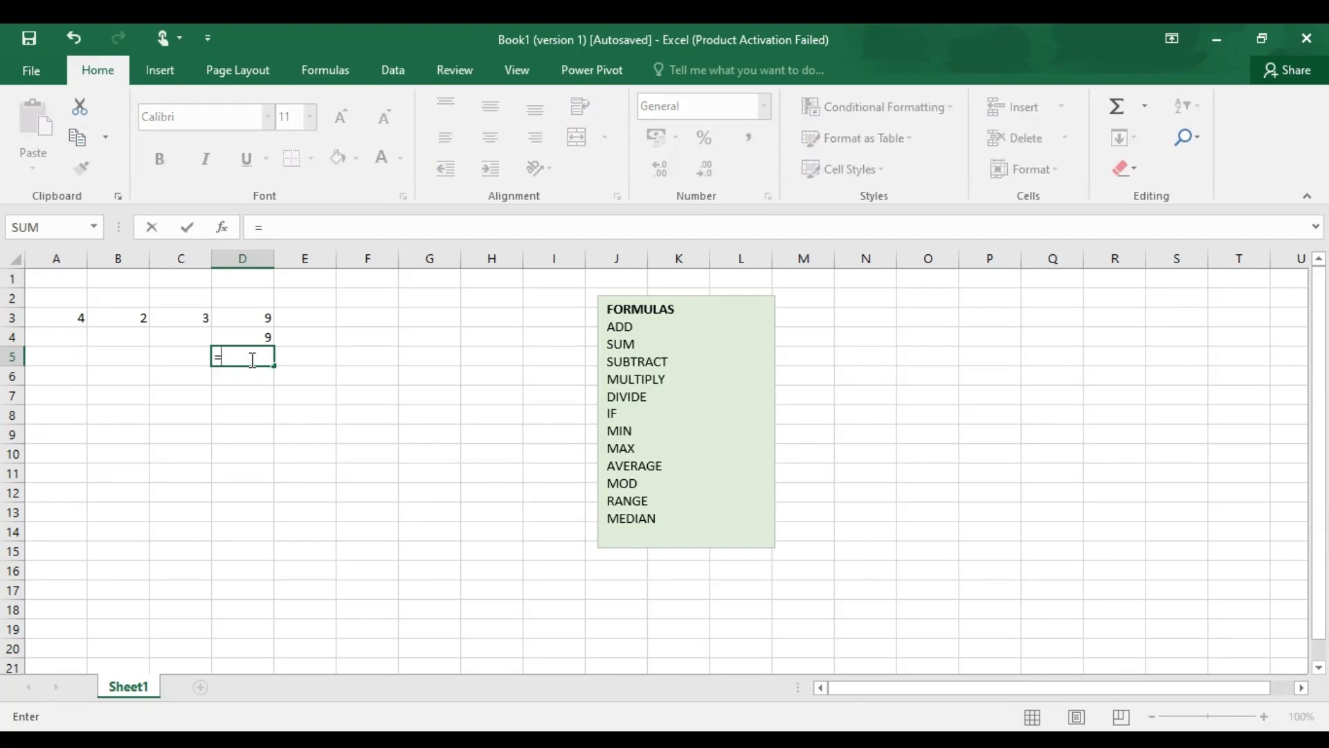
type("SUMM")
left_click(252, 358)
key("BackSpace")
type("M(")
key("Delete")
left_click(77, 320)
type(",")
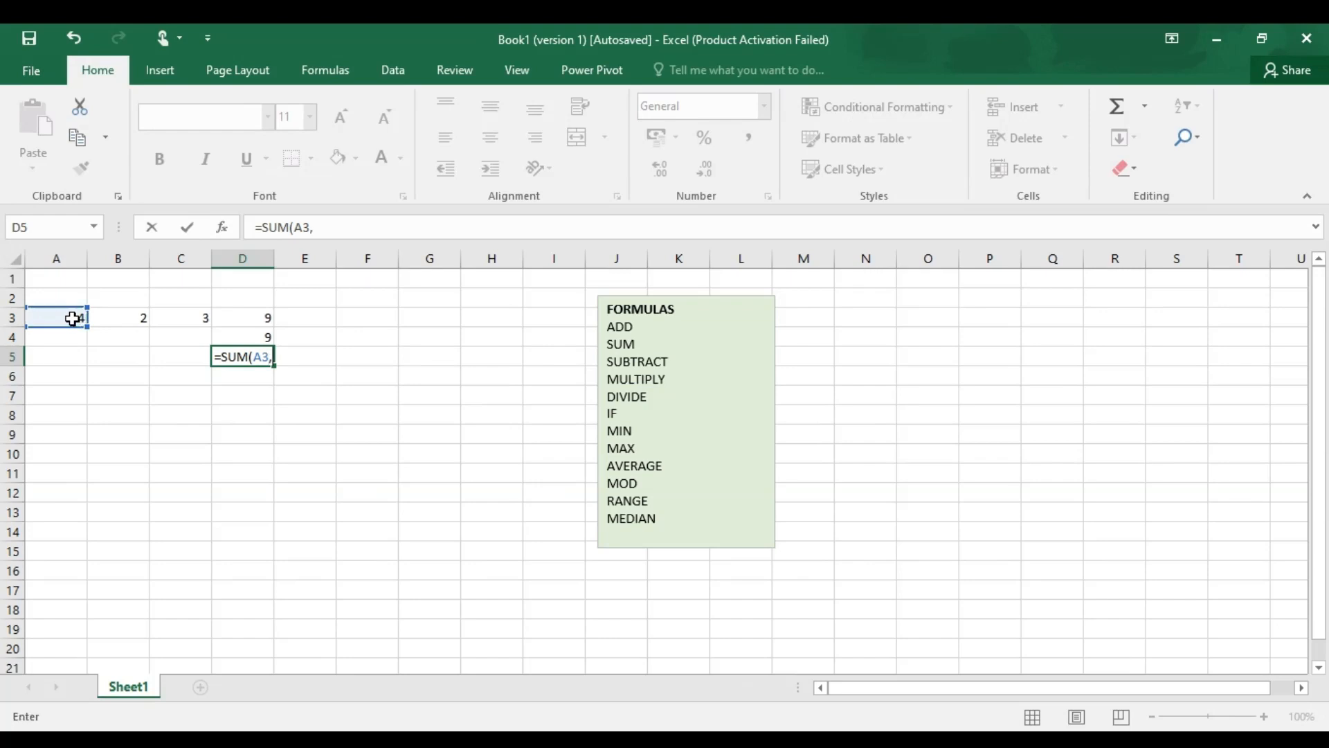
left_click(119, 316)
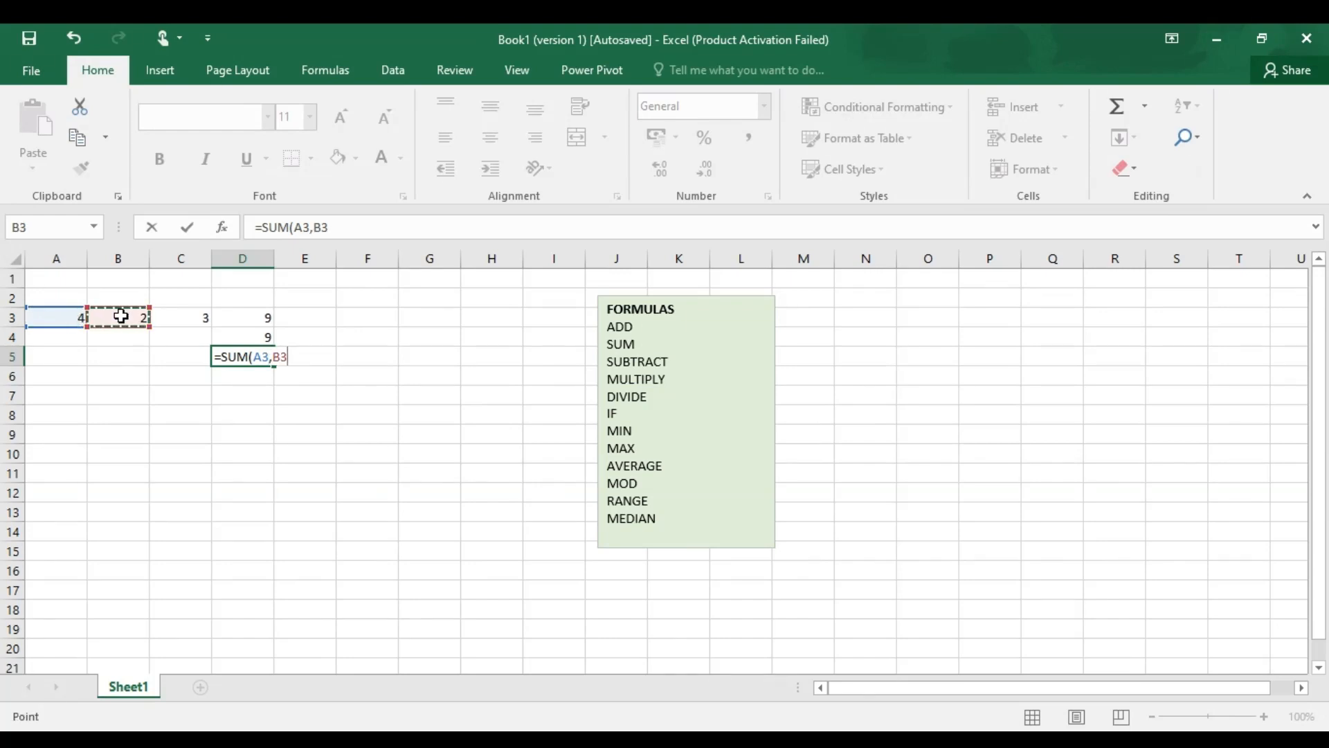
type(",")
left_click(189, 317)
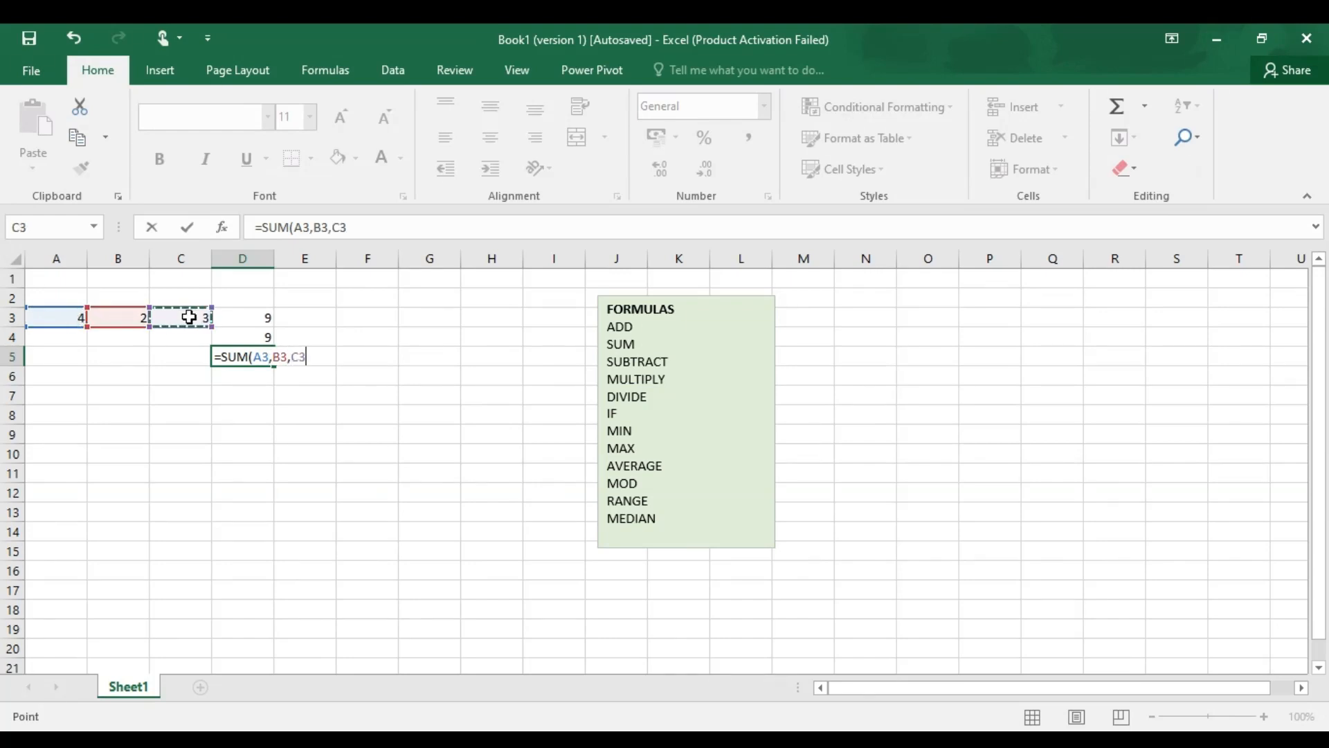
type(",")
key("Return")
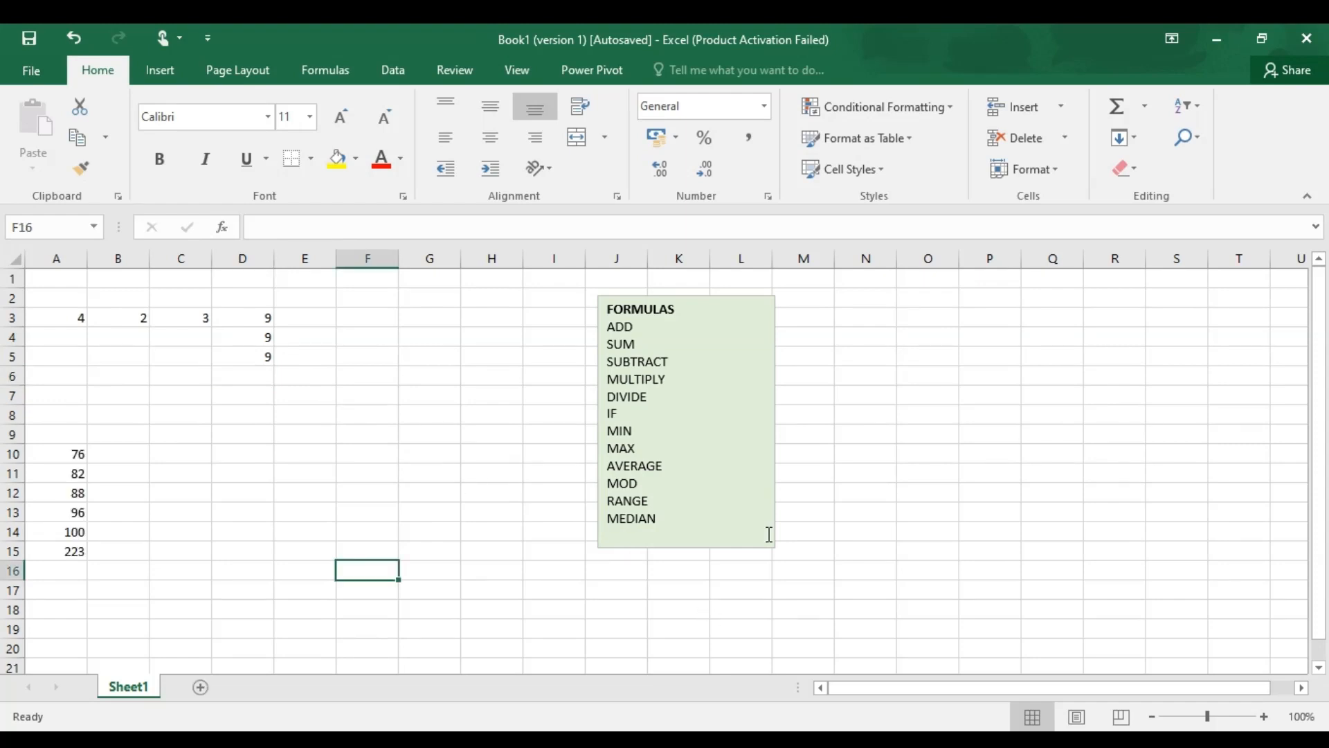
Select the column of numbers in A10:A15 to view its summary, and highlight SUBTRACT in the formulas text box
left_click_drag(44, 456, 68, 548)
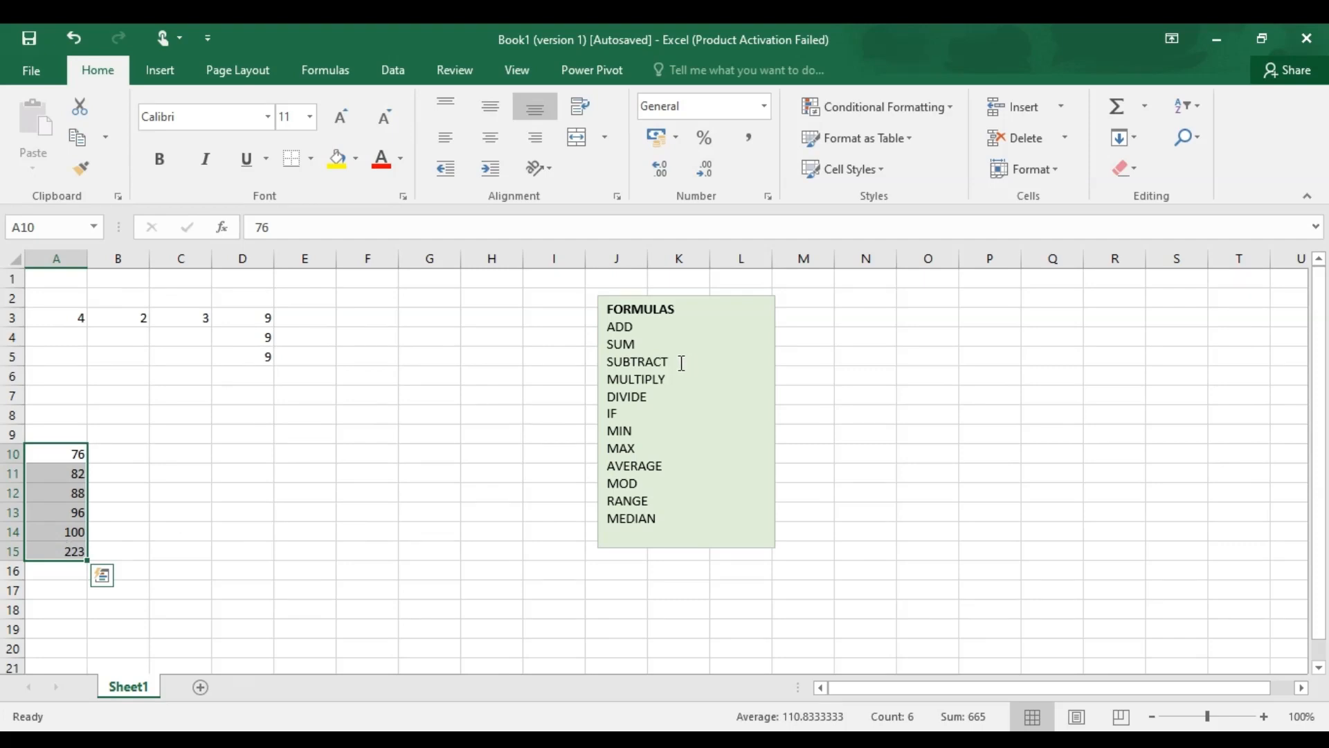
left_click_drag(682, 363, 621, 366)
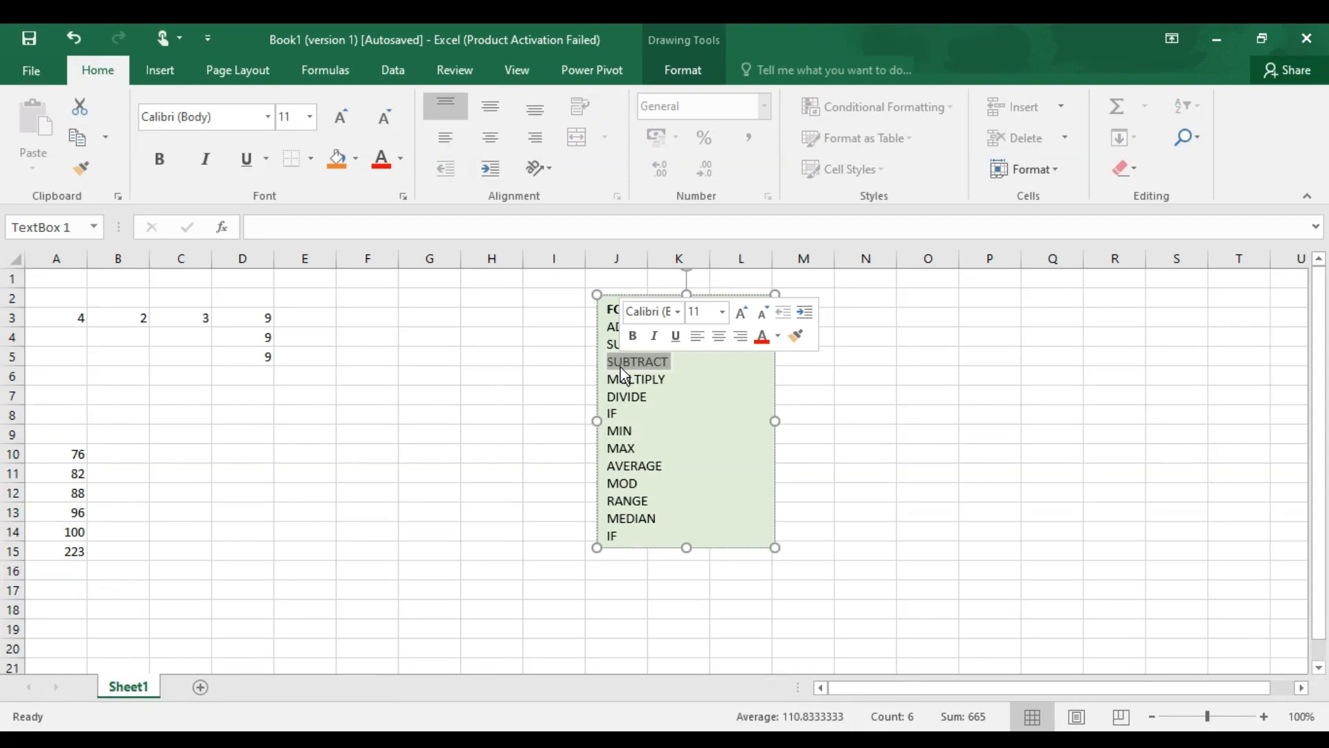